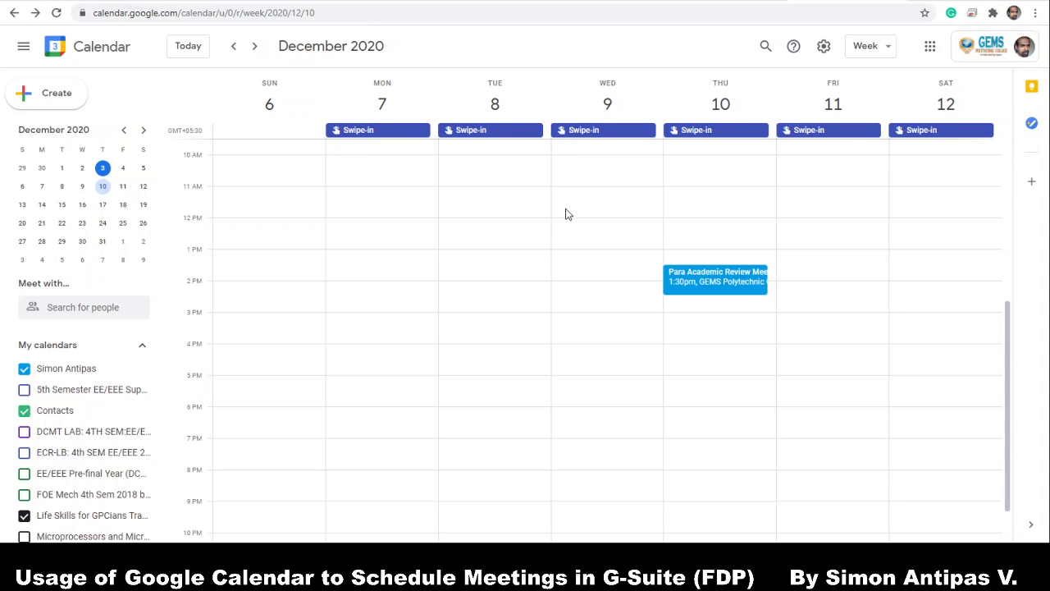
Step: Start a new calendar event on Tuesday, 8 December, from 11:00am to 12:00pm
click(482, 203)
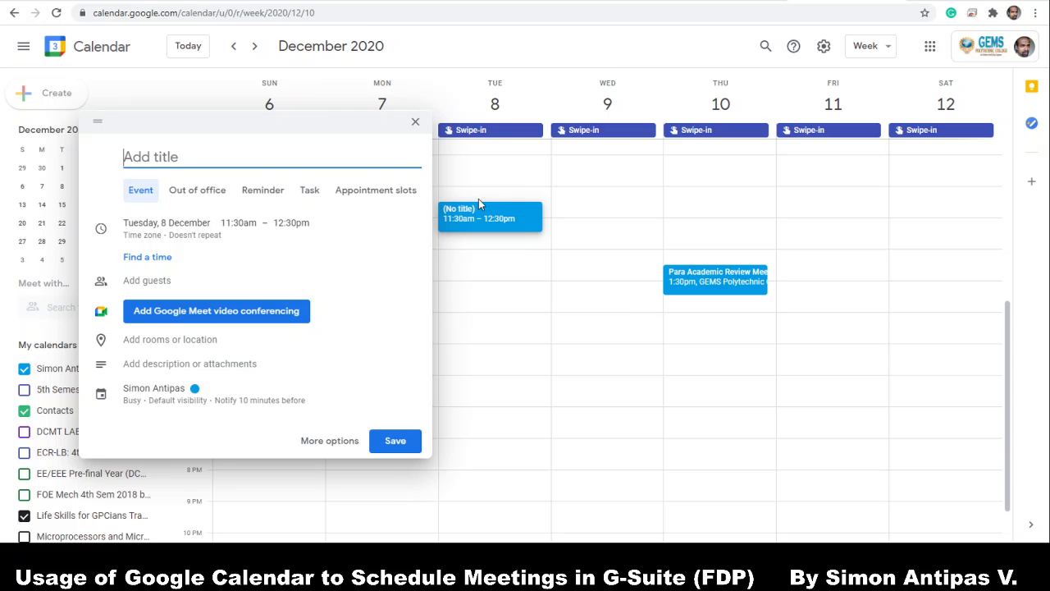
key(Escape)
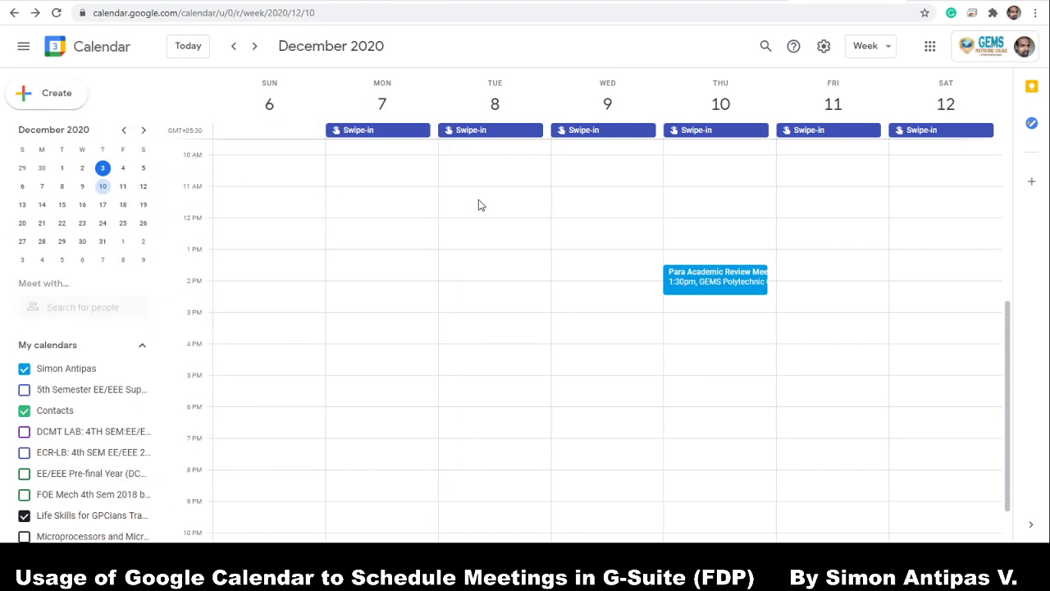
click(479, 198)
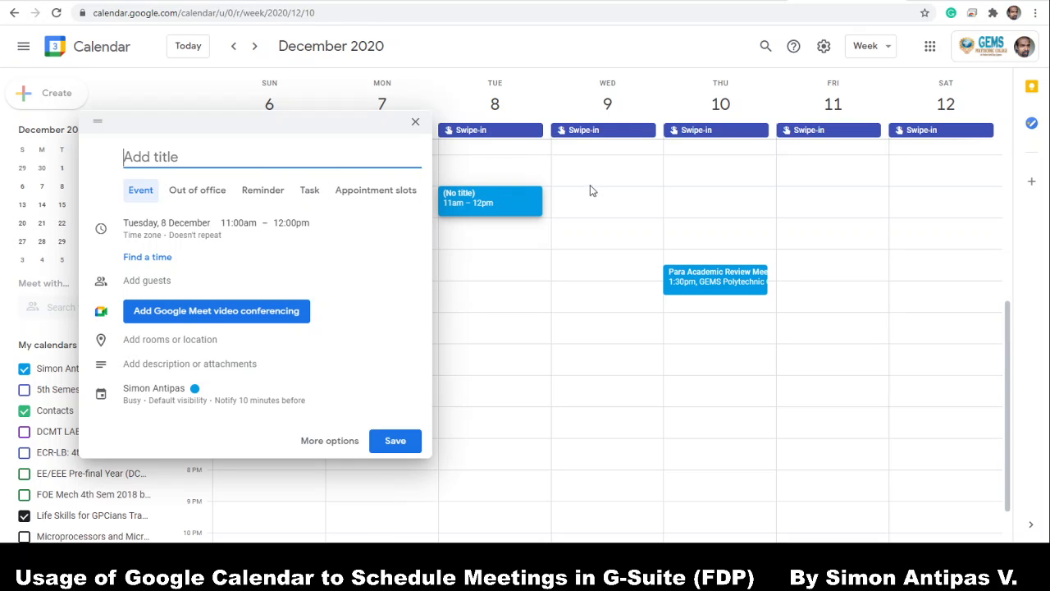
click(190, 225)
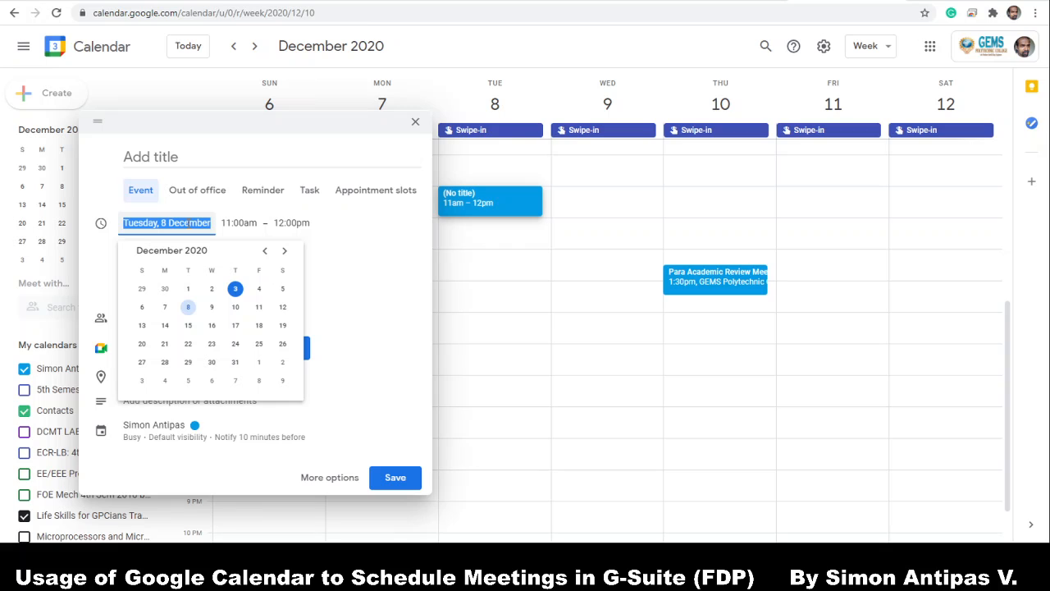
click(188, 307)
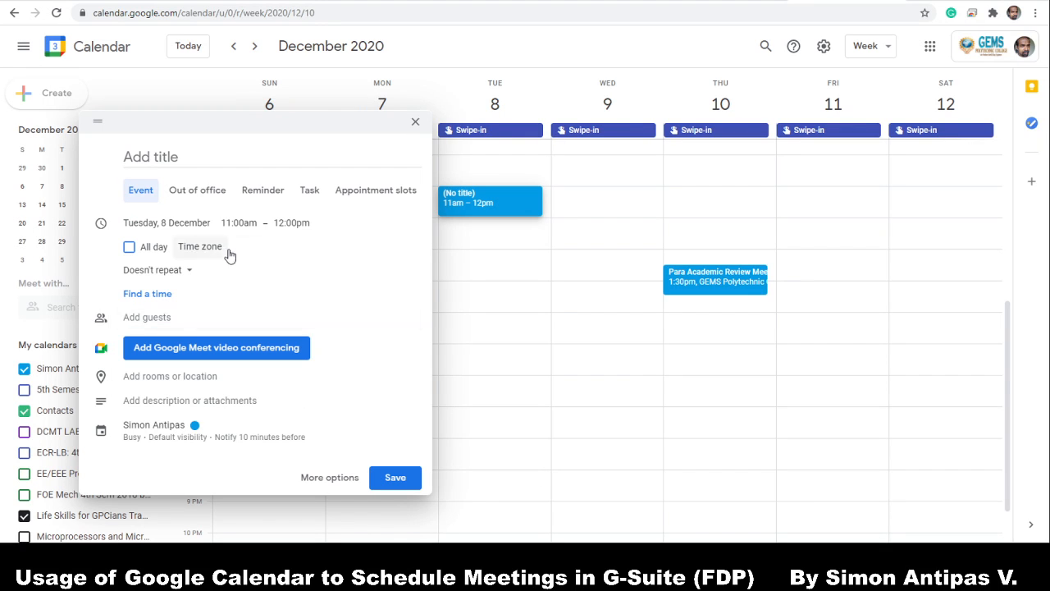
click(282, 224)
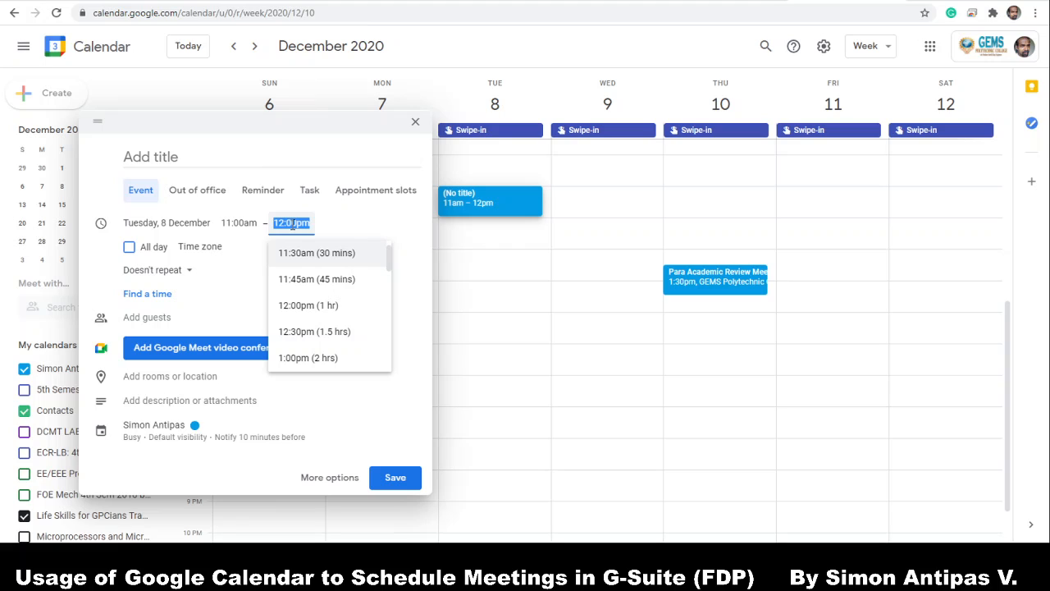
click(335, 233)
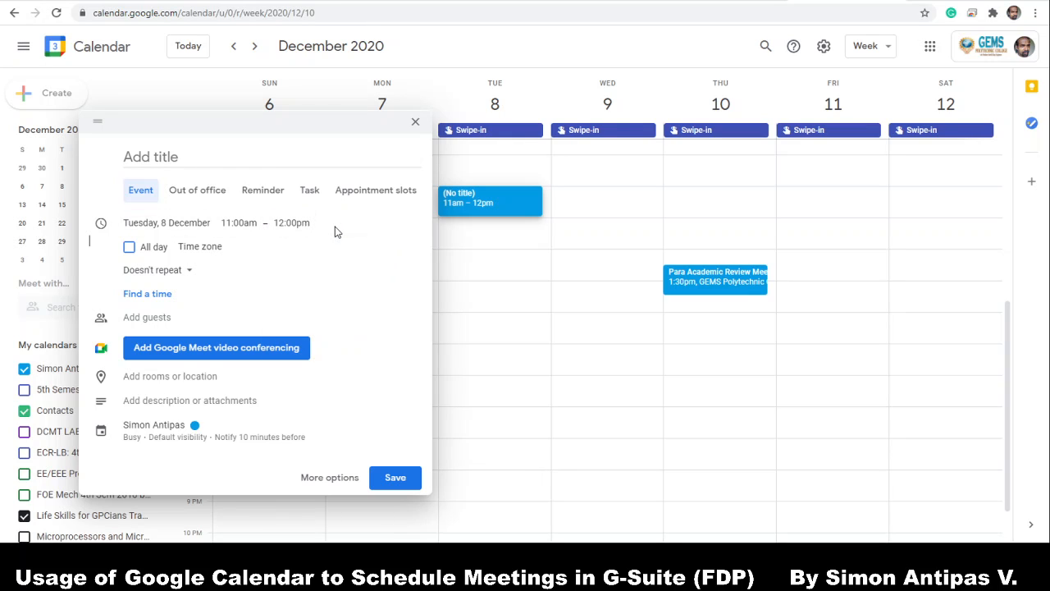
Step: Title the new event "Department Meeting"
click(201, 160)
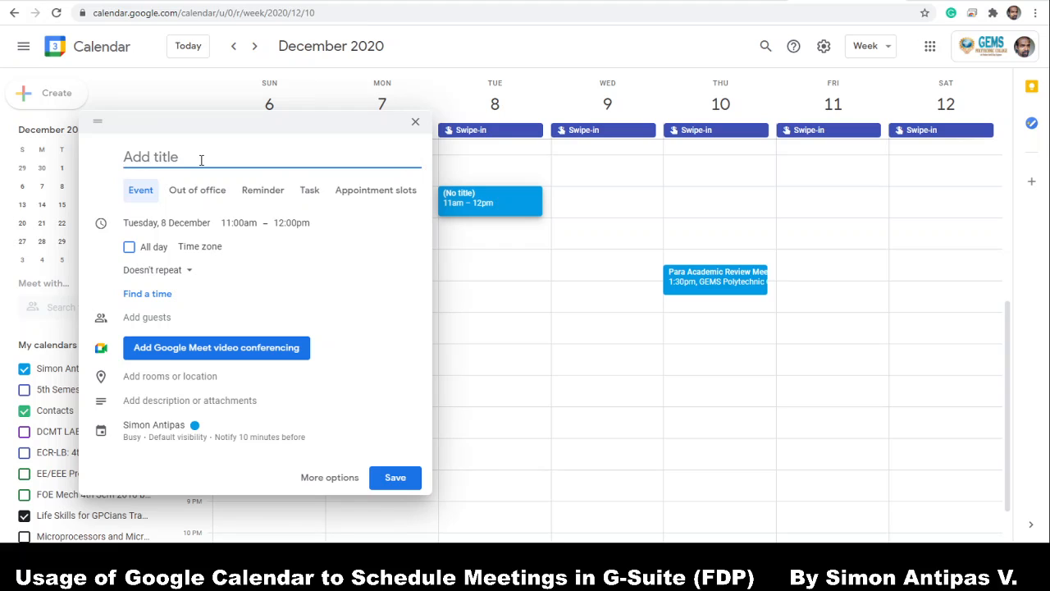
text(Meeting with Depar)
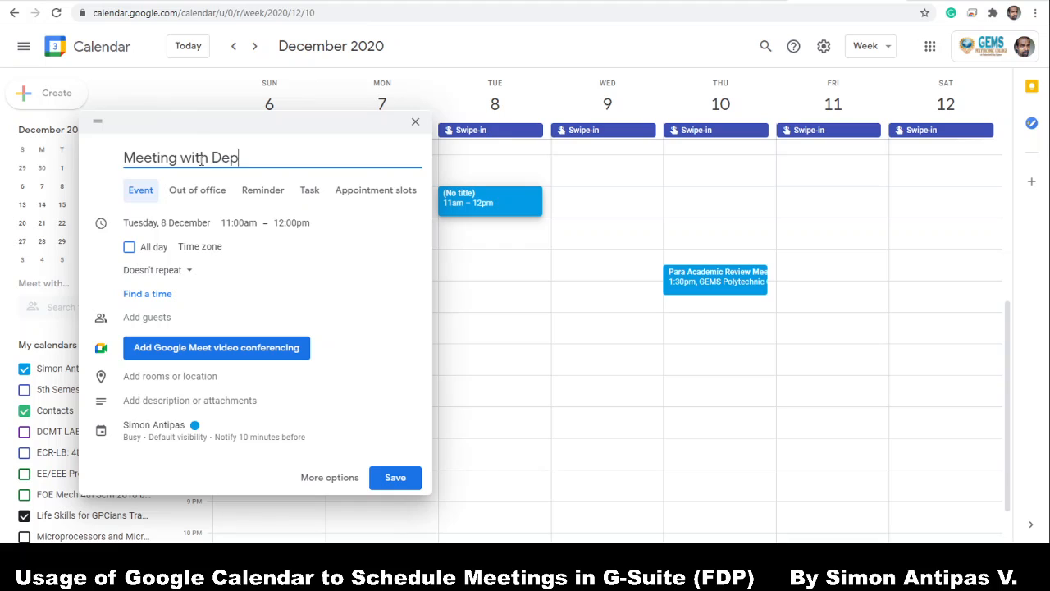
key(BackSpace)
key(BackSpace)
key(BackSpace)
key(BackSpace)
key(BackSpace)
key(BackSpace)
key(BackSpace)
key(BackSpace)
key(BackSpace)
key(BackSpace)
key(BackSpace)
key(BackSpace)
key(BackSpace)
key(BackSpace)
key(BackSpace)
key(BackSpace)
key(BackSpace)
key(BackSpace)
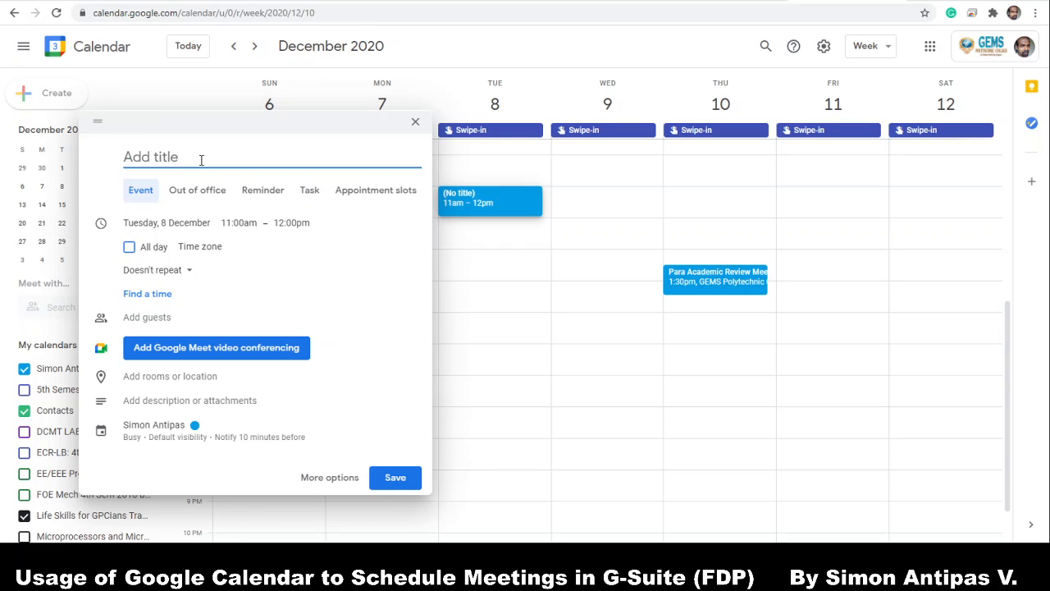
text(Department Meeting)
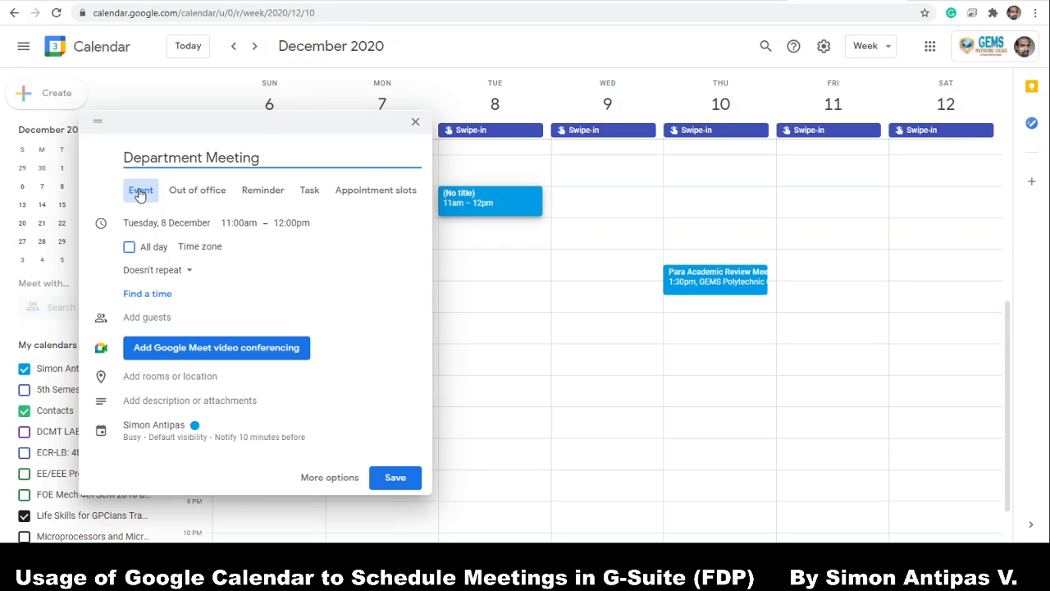
Step: Review the Out of office, Reminder, Task and Appointment slots entry types, then return to the Event type
click(186, 193)
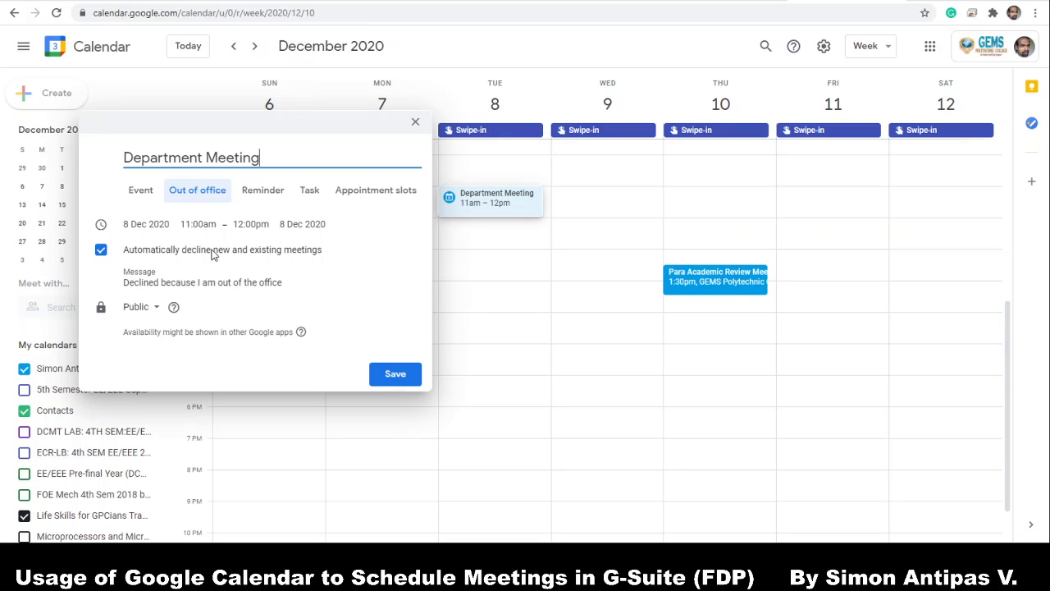
click(158, 308)
click(156, 308)
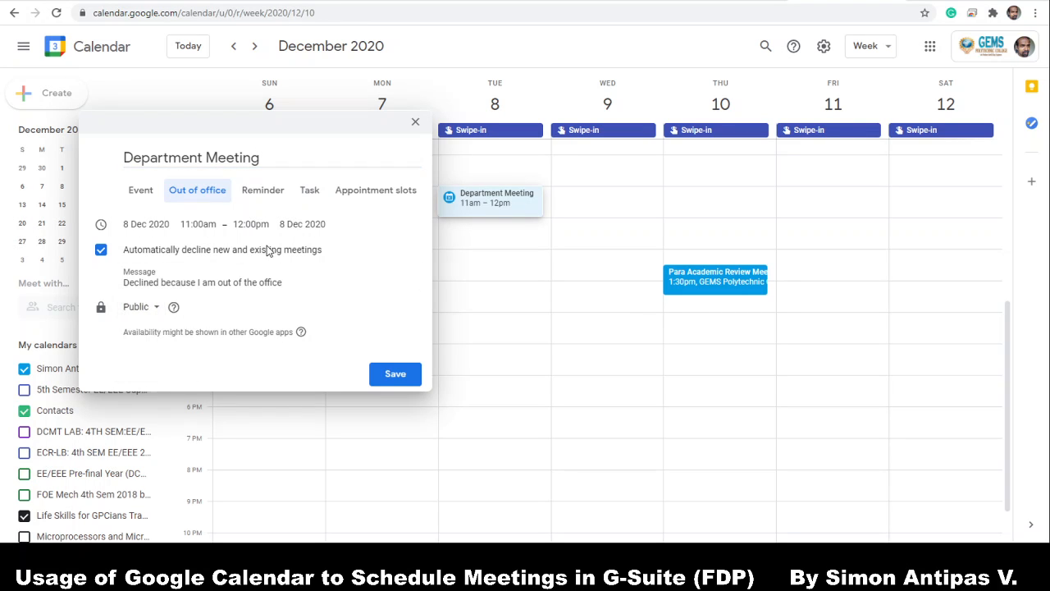
click(265, 191)
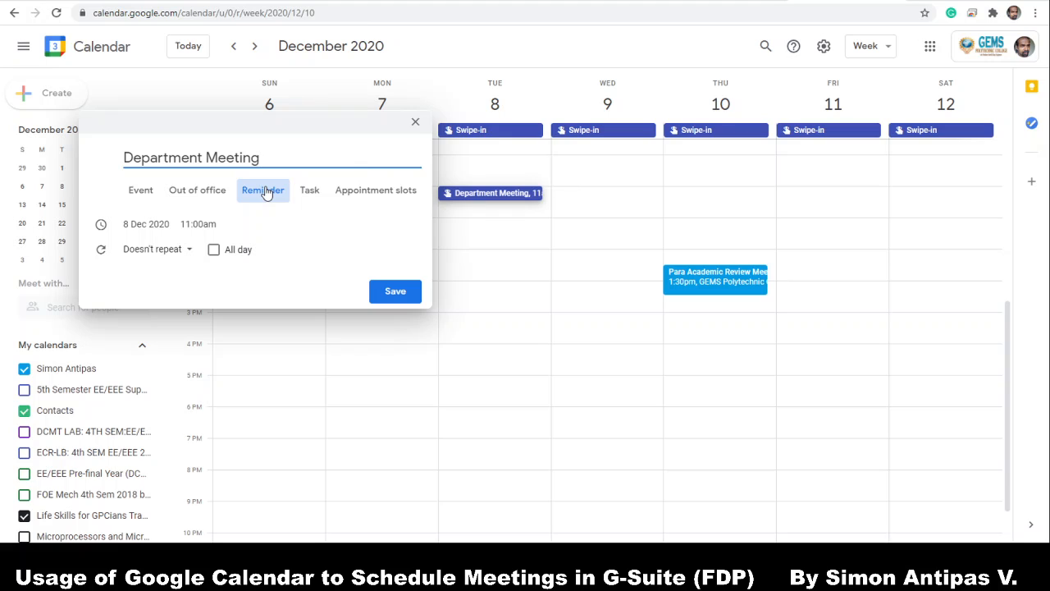
click(310, 191)
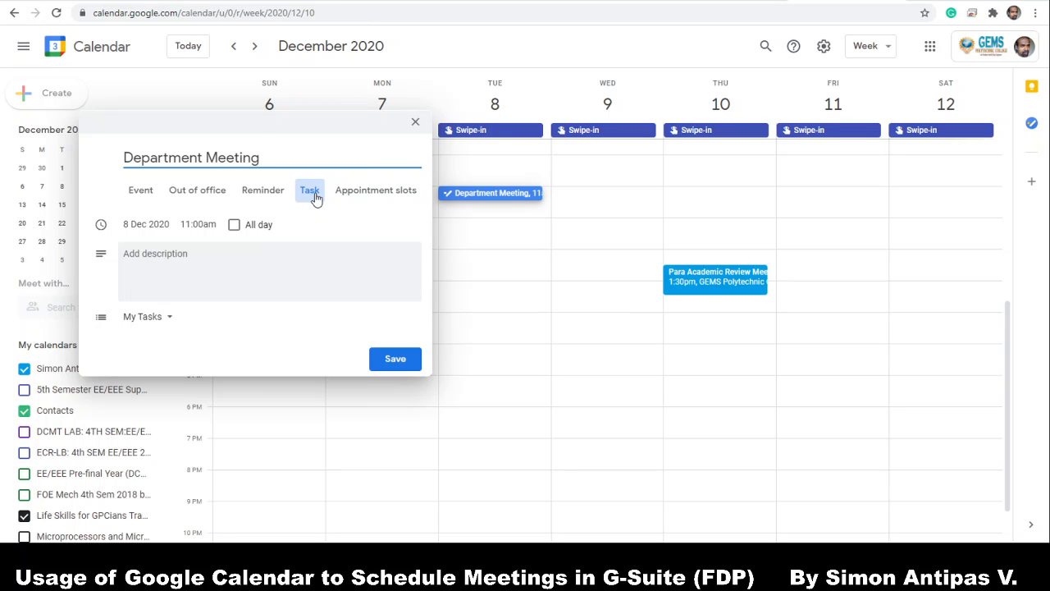
click(366, 196)
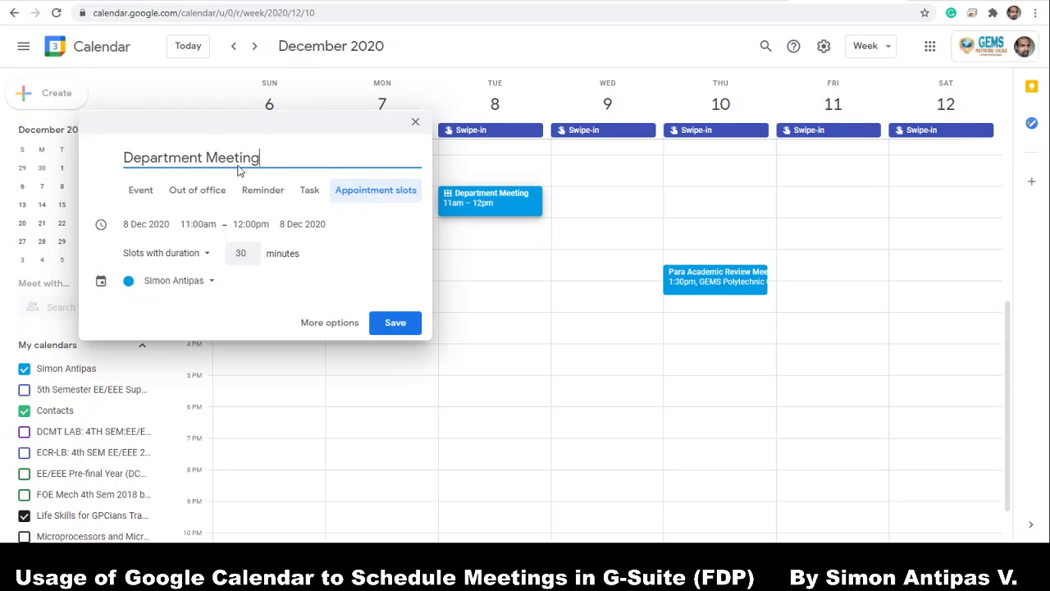
click(139, 191)
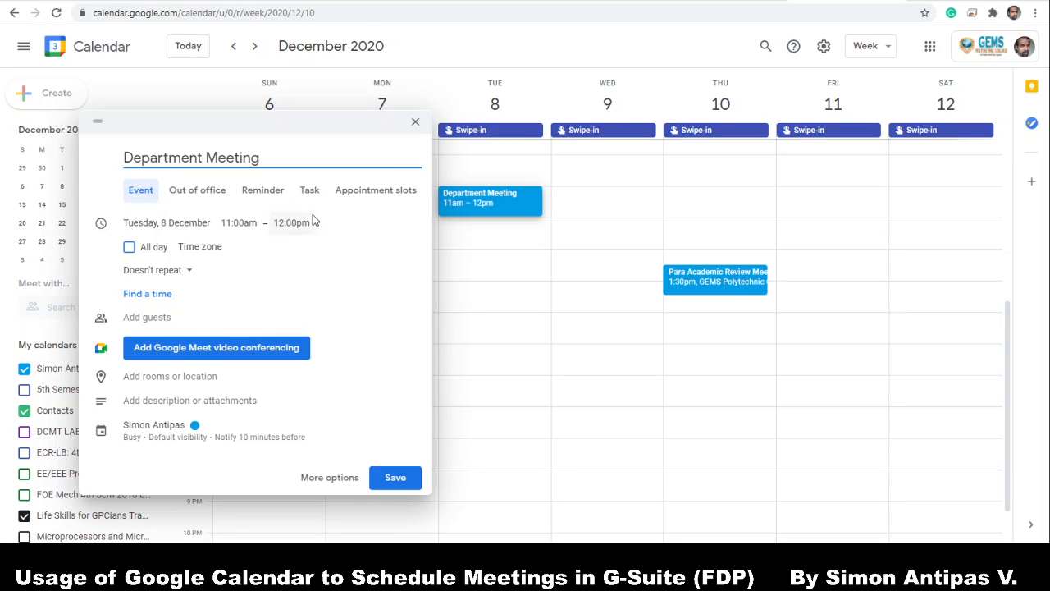
Step: Open the full editing form for the Department Meeting event and review its repeat options and notification types
click(328, 478)
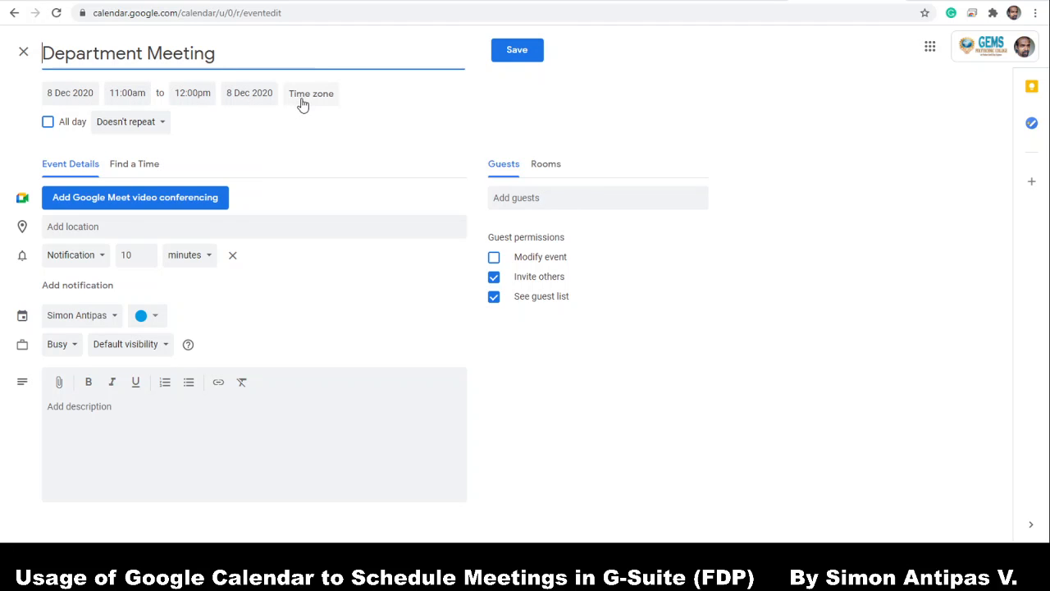
click(117, 130)
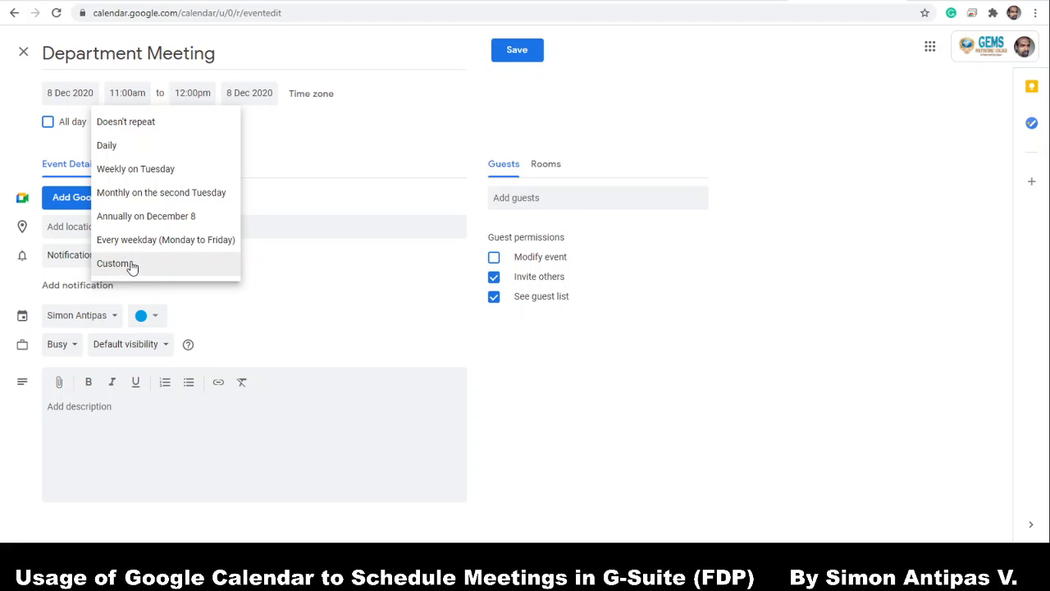
click(135, 130)
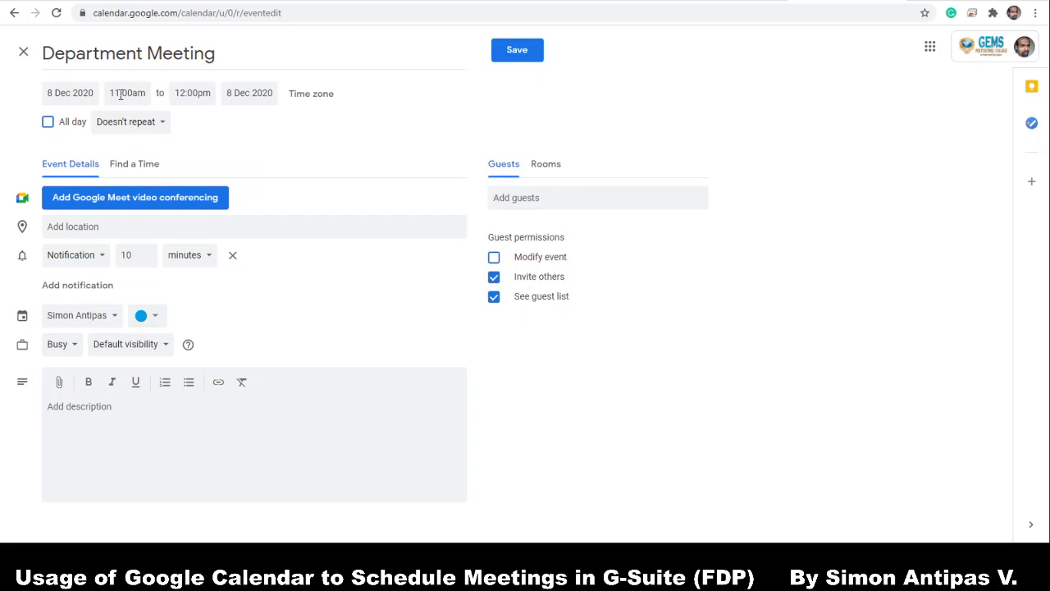
click(93, 259)
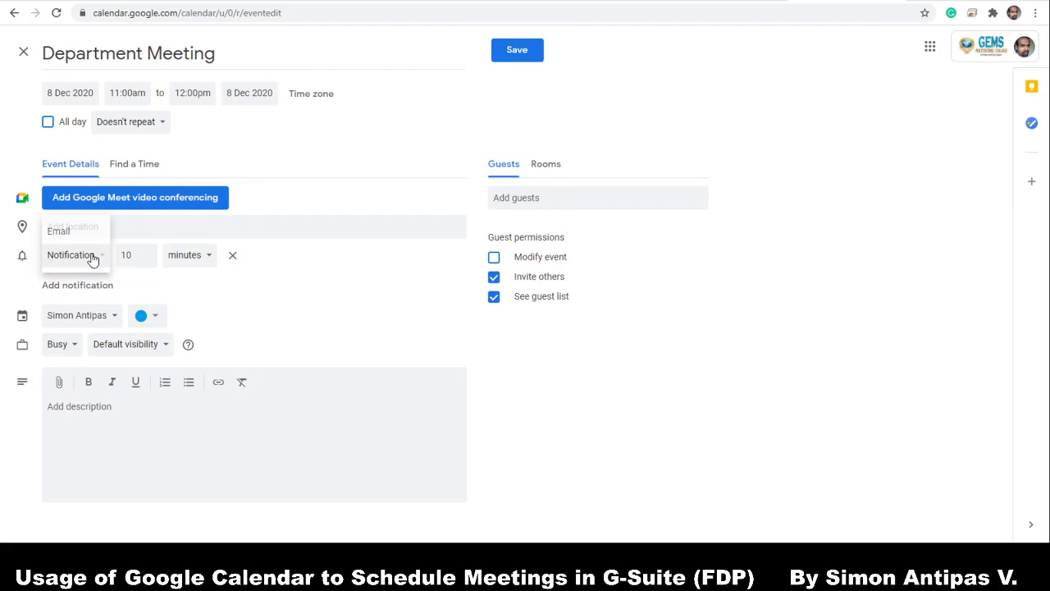
click(93, 259)
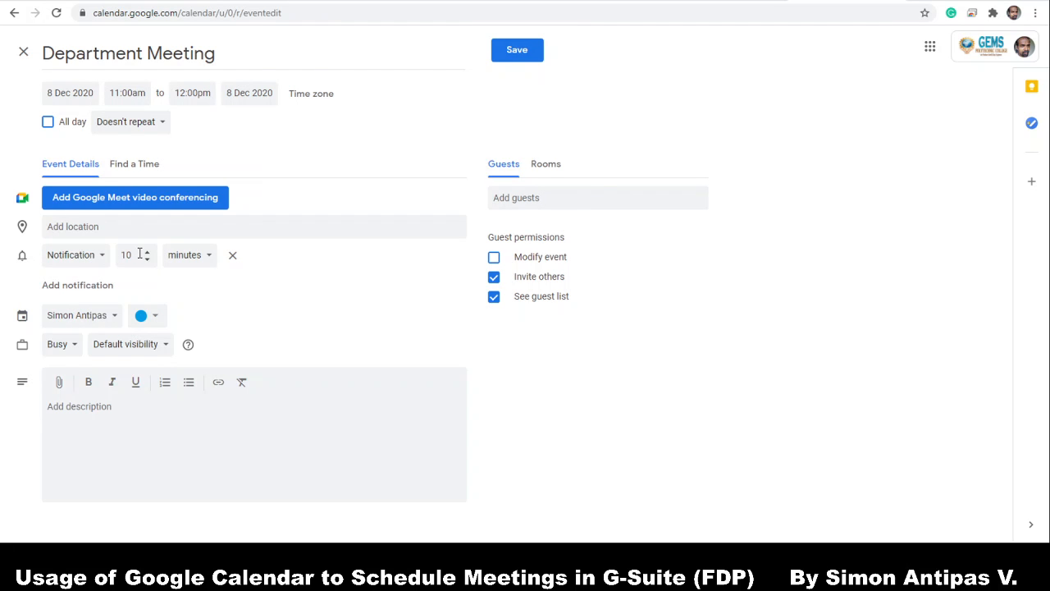
click(103, 258)
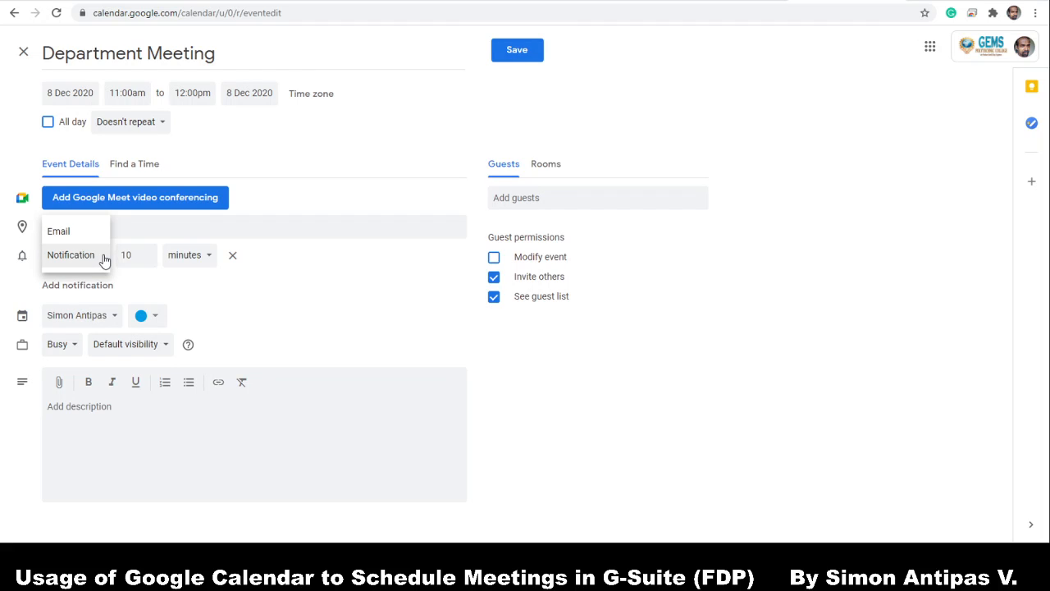
click(303, 265)
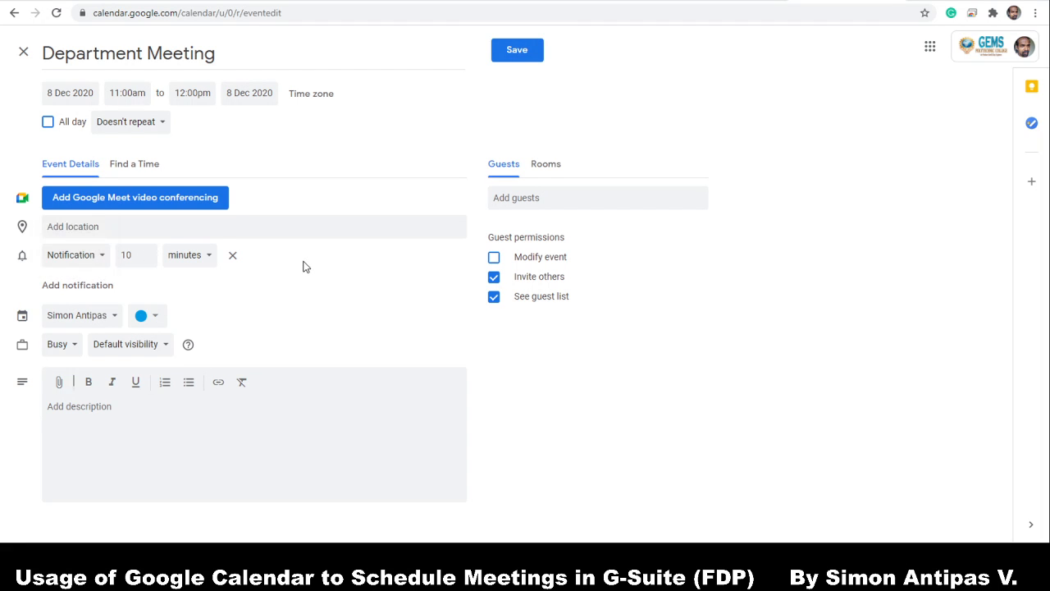
Step: Add a second notification to the event, set to 30 minutes before
click(75, 286)
click(138, 284)
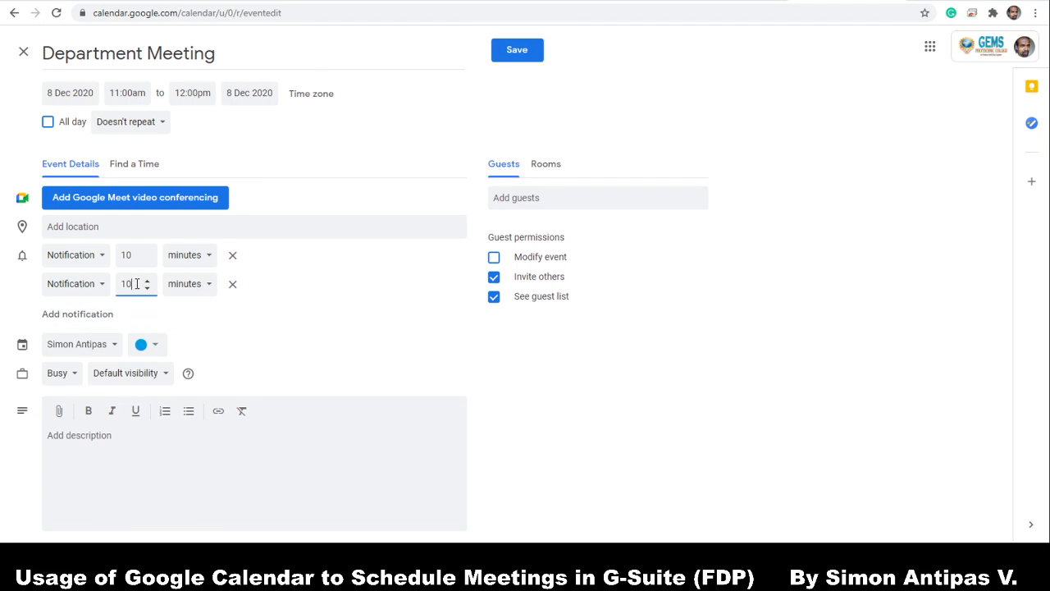
drag(138, 284, 115, 292)
text(30)
click(316, 316)
Step: Review the event's availability and visibility options without changing them
click(76, 376)
click(76, 376)
click(171, 376)
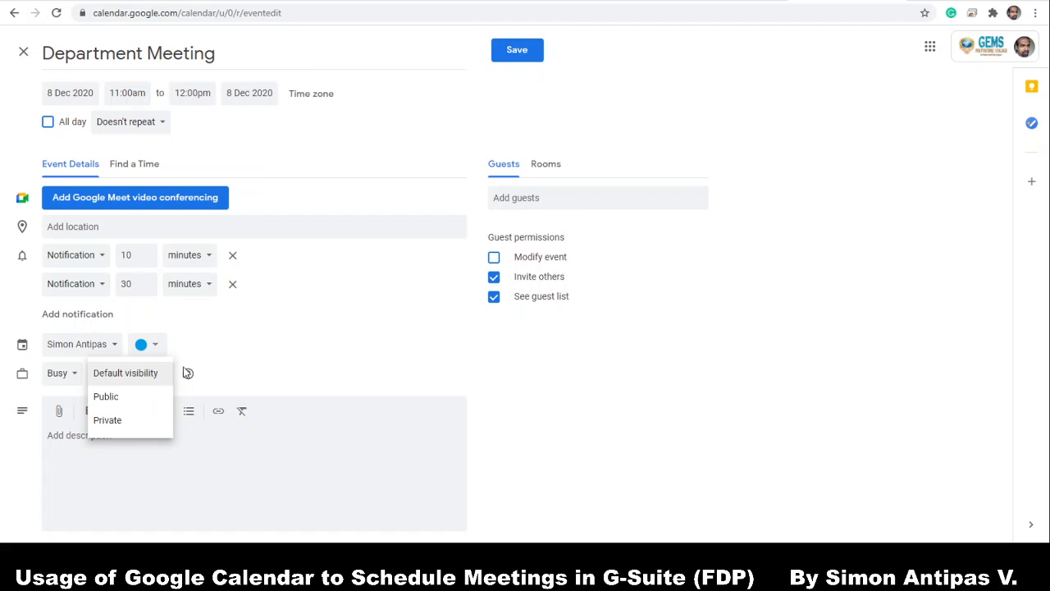
click(284, 376)
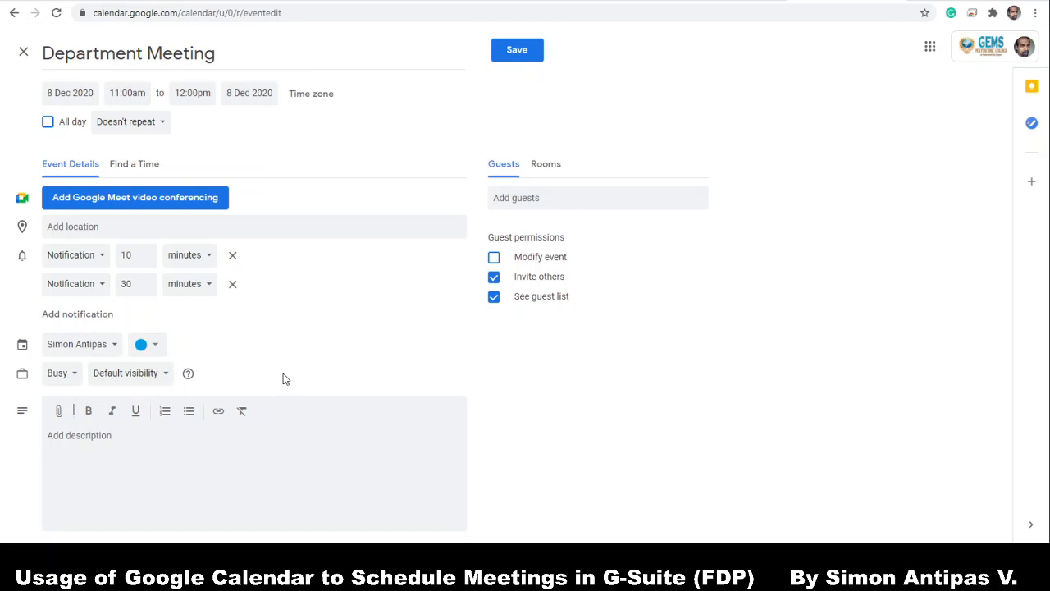
Step: Write the event description "Scheduled Dept Meeting", followed by "Agenda:" on a new line
click(120, 449)
text(Schedu)
text(led Dep)
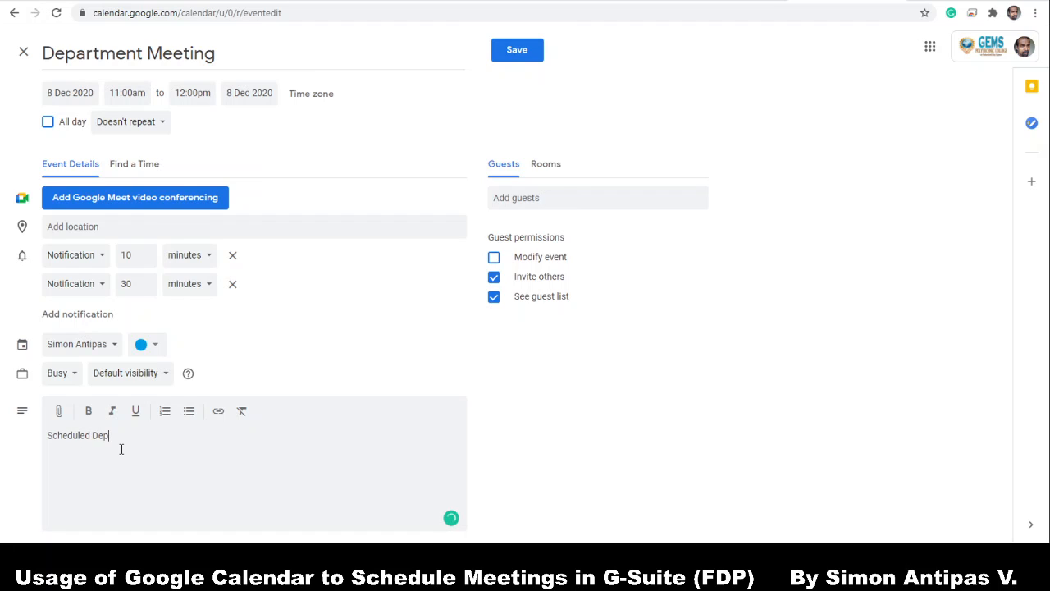
text(t N)
key(BackSpace)
text(Meeting)
key(Return)
text(Ag)
key(BackSpace)
key(BackSpace)
text(Agenda:)
key(Return)
Step: Invite two guests to the meeting: the first suggested colleague and the principal, found by searching "princ"
click(537, 201)
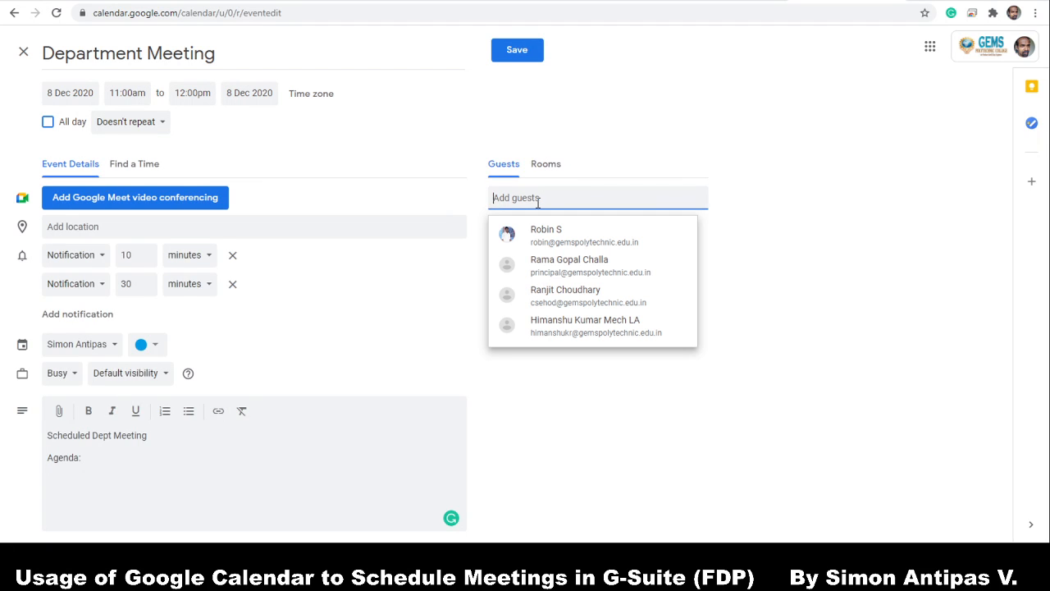
click(545, 235)
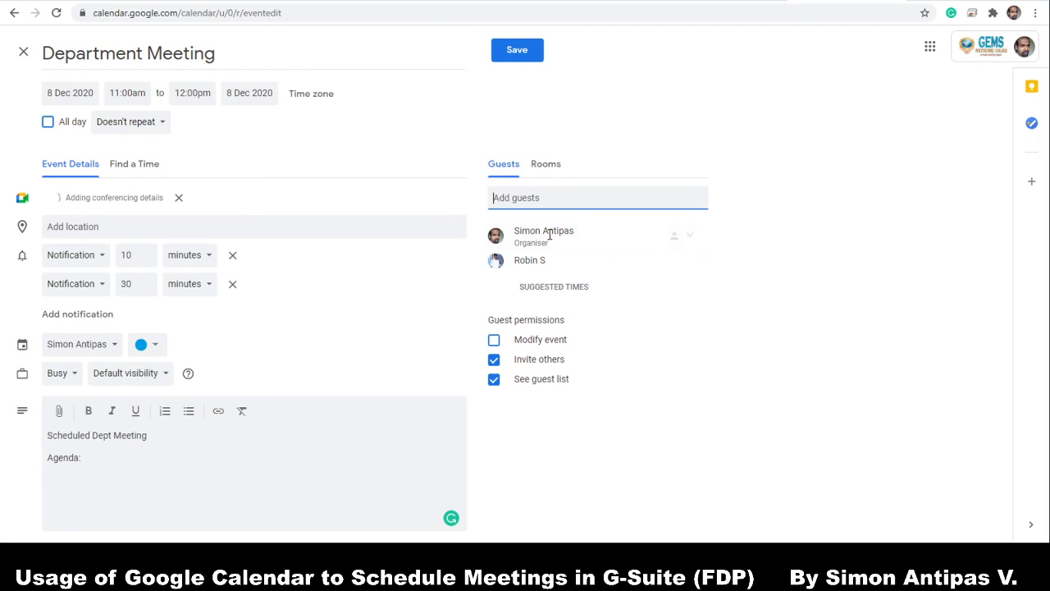
mouse_move(550, 236)
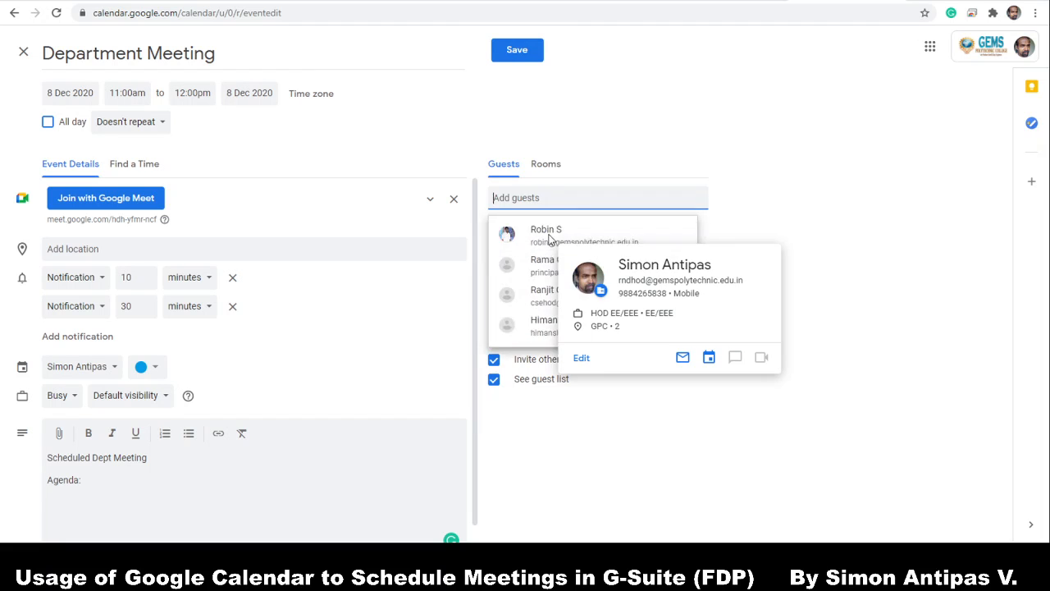
text(princ)
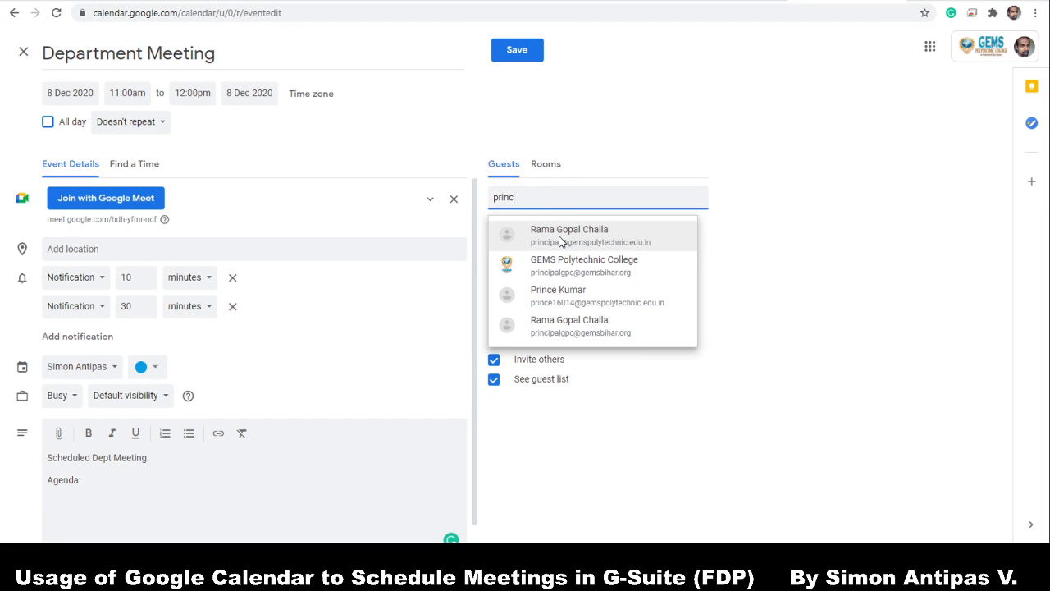
click(560, 240)
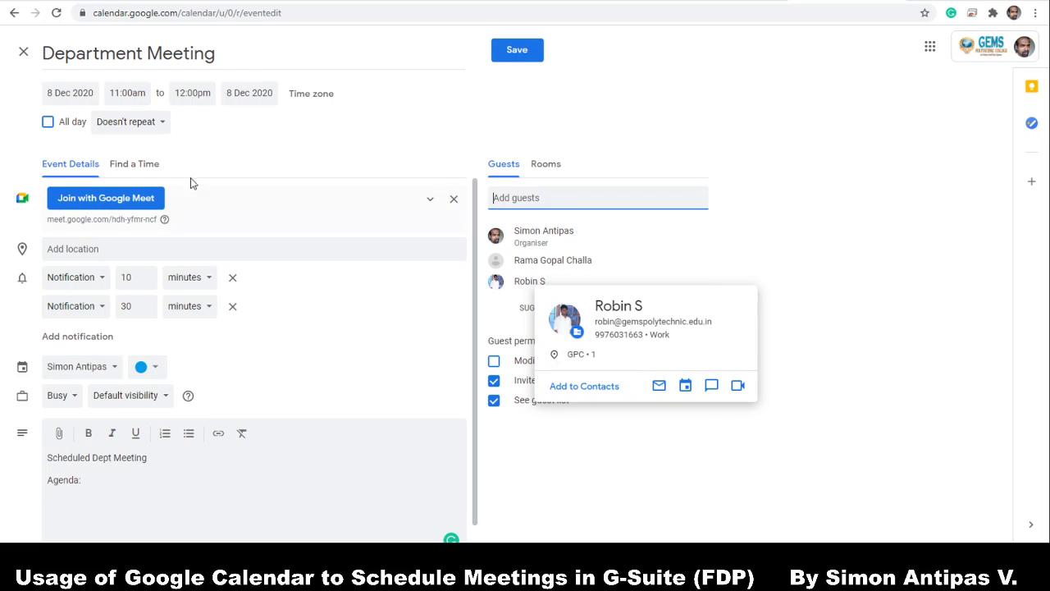
Step: Check all guests' availability on Tuesday, 8 December for conflicts with the proposed meeting time
click(137, 169)
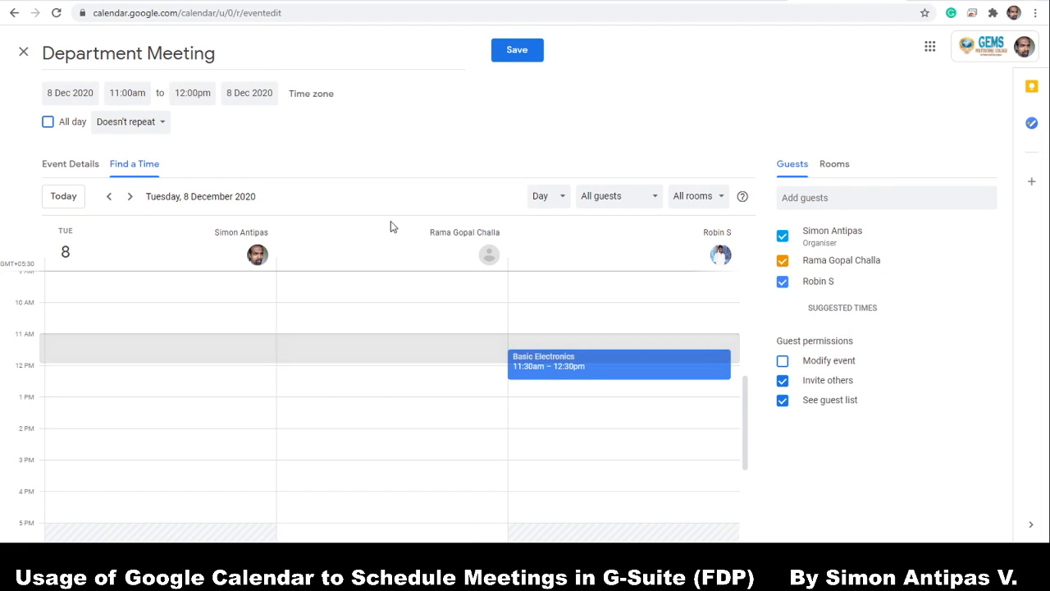
mouse_move(576, 358)
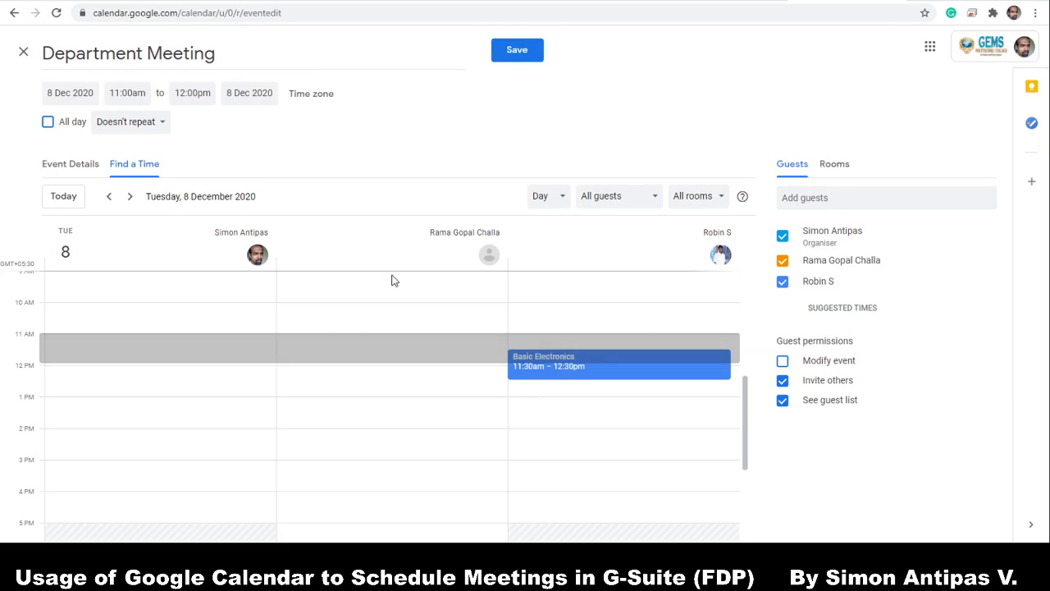
Step: Set the Department Meeting's start time to 10:30am and recheck all guests' availability for conflicts
click(75, 167)
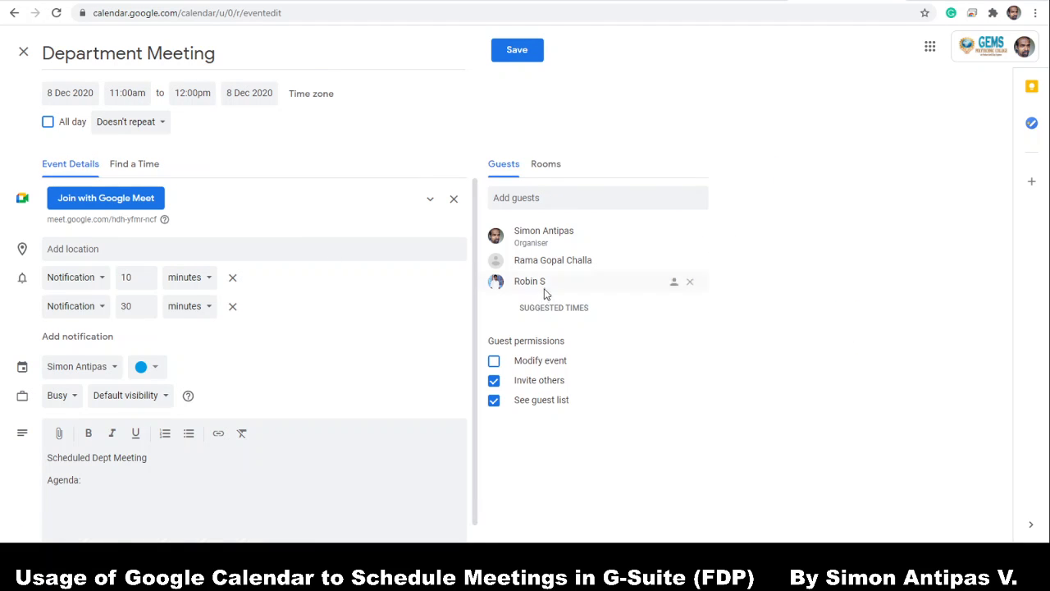
click(113, 94)
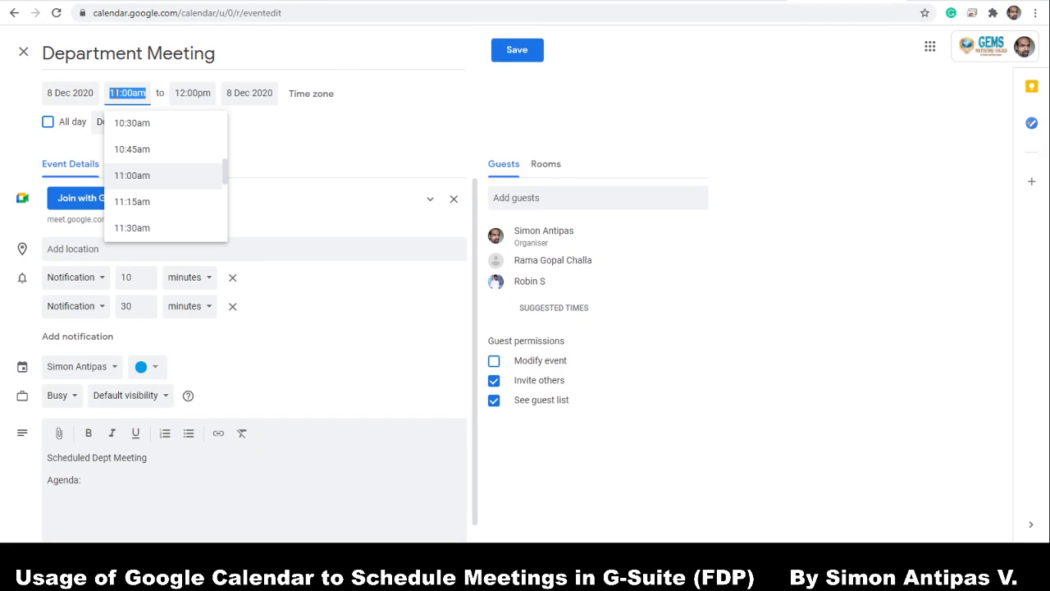
click(125, 123)
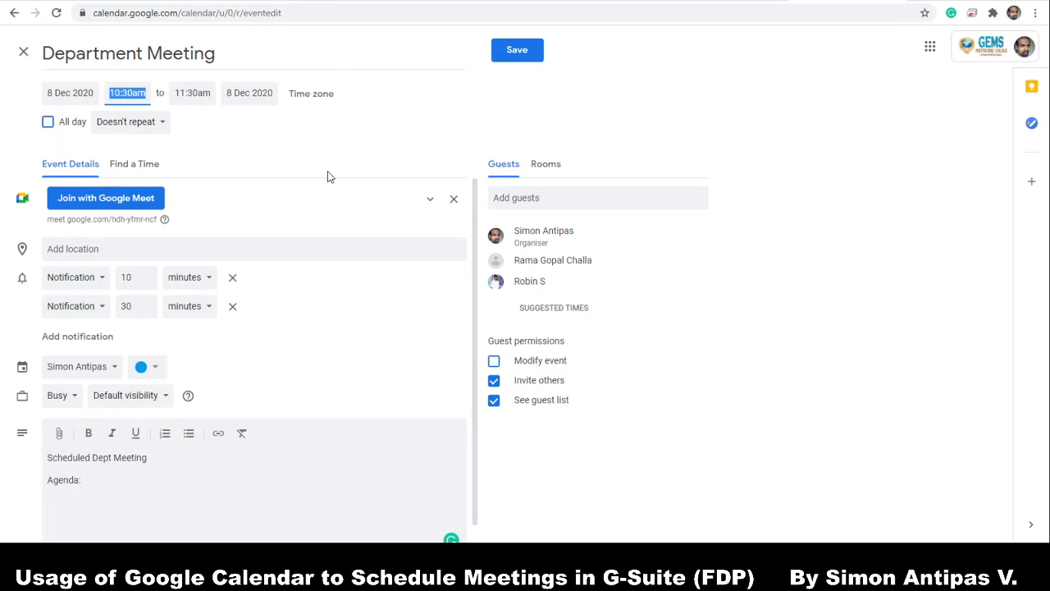
click(147, 165)
click(147, 165)
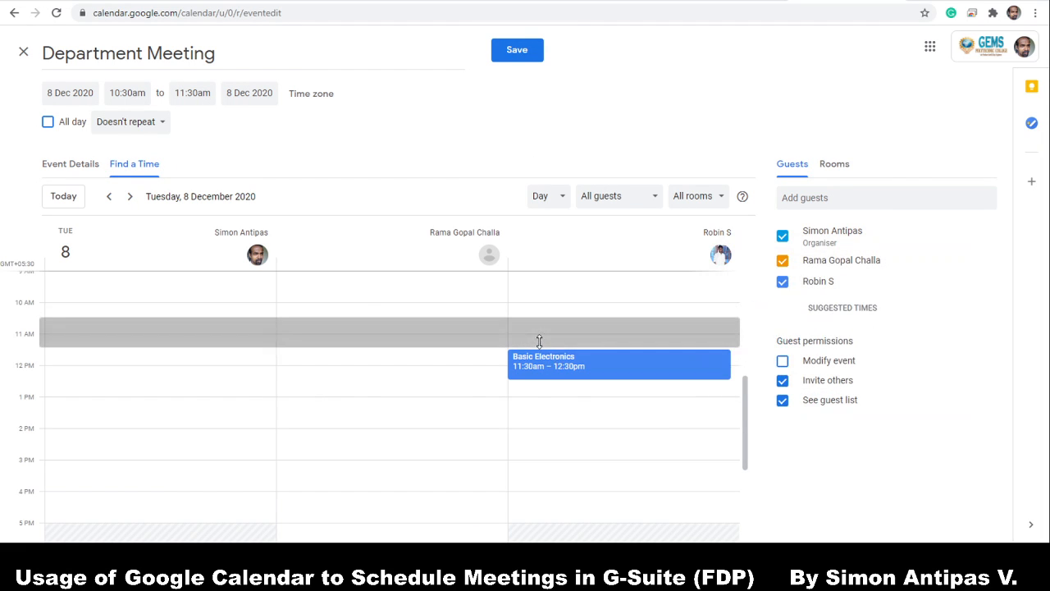
mouse_move(534, 361)
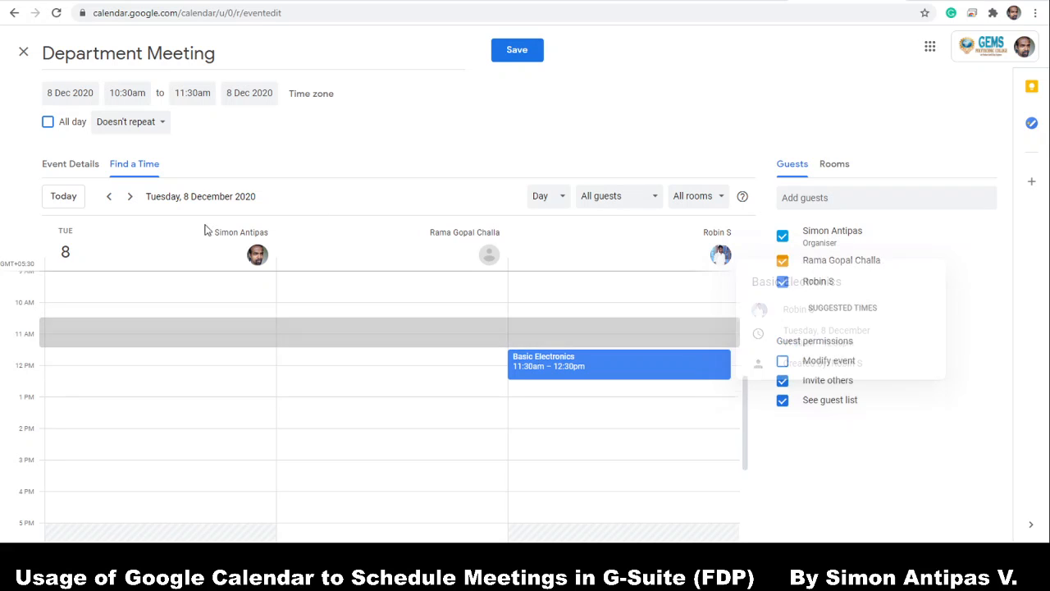
click(82, 167)
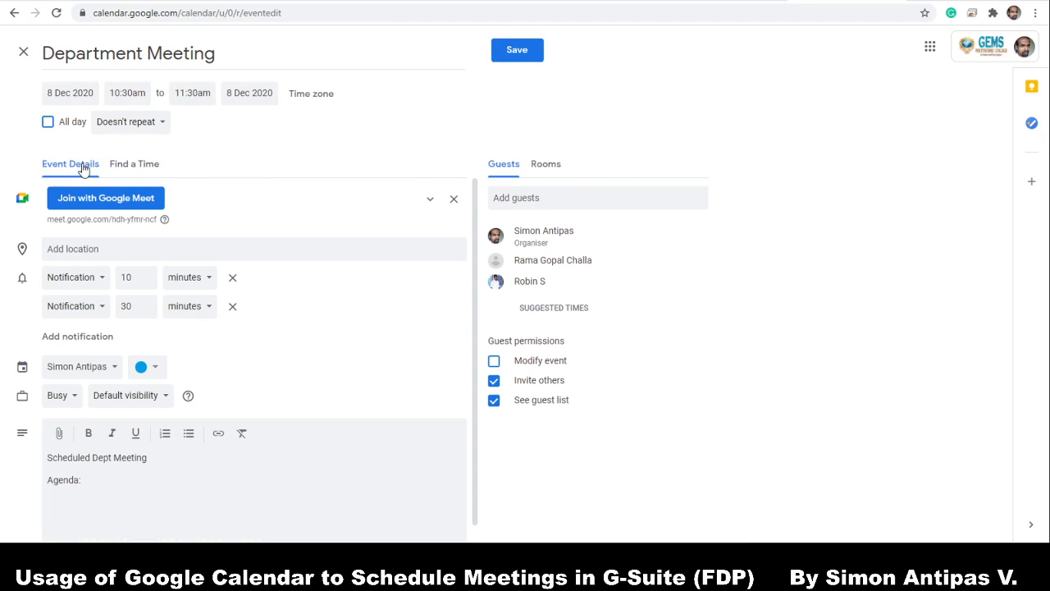
Step: Book the Director's Office with the projector as the meeting room
click(545, 165)
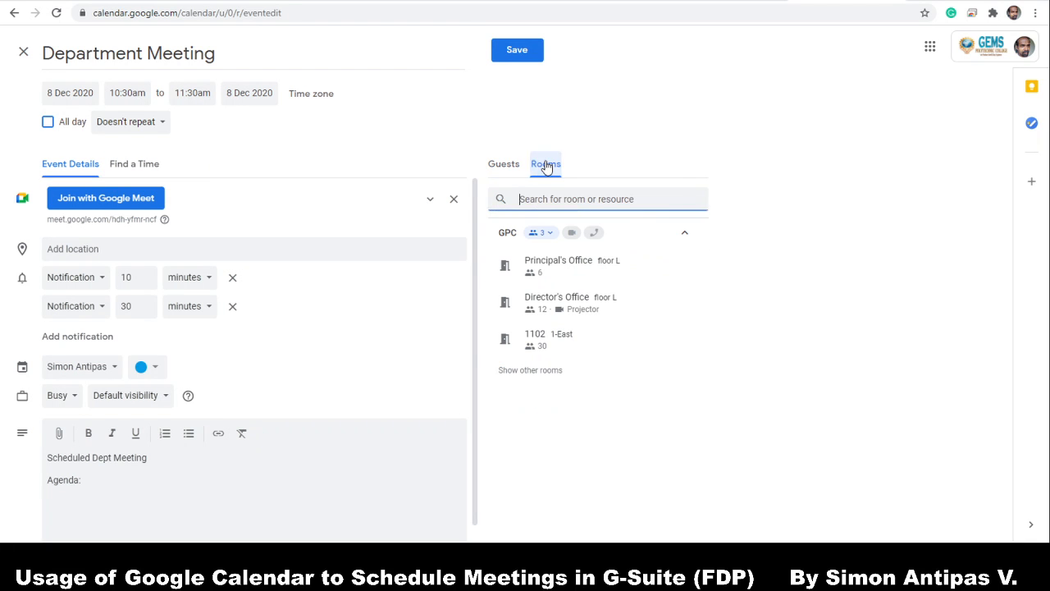
click(551, 301)
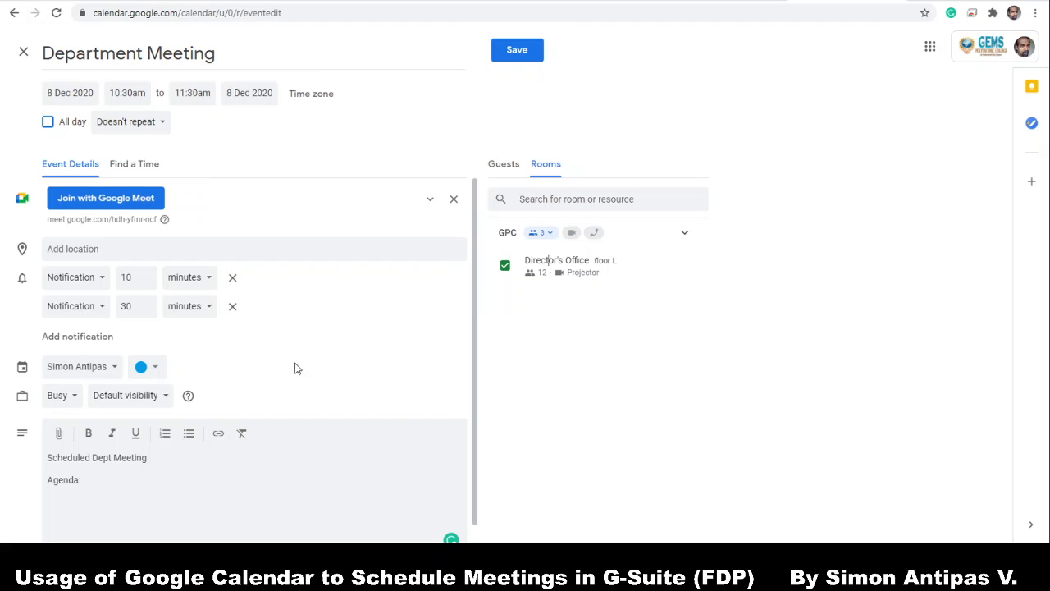
scroll(474, 311, down, 1)
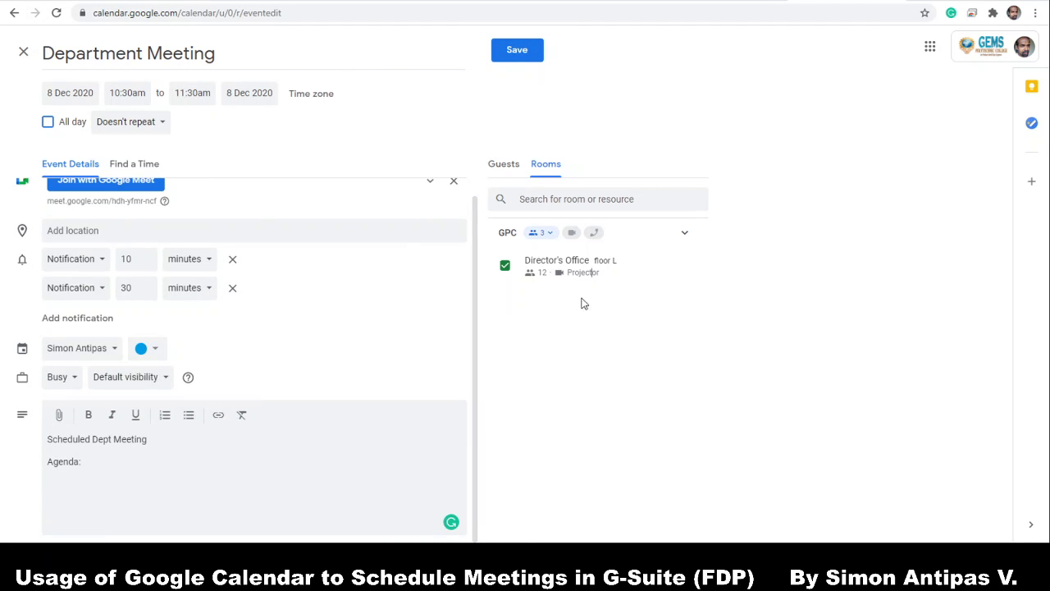
click(596, 238)
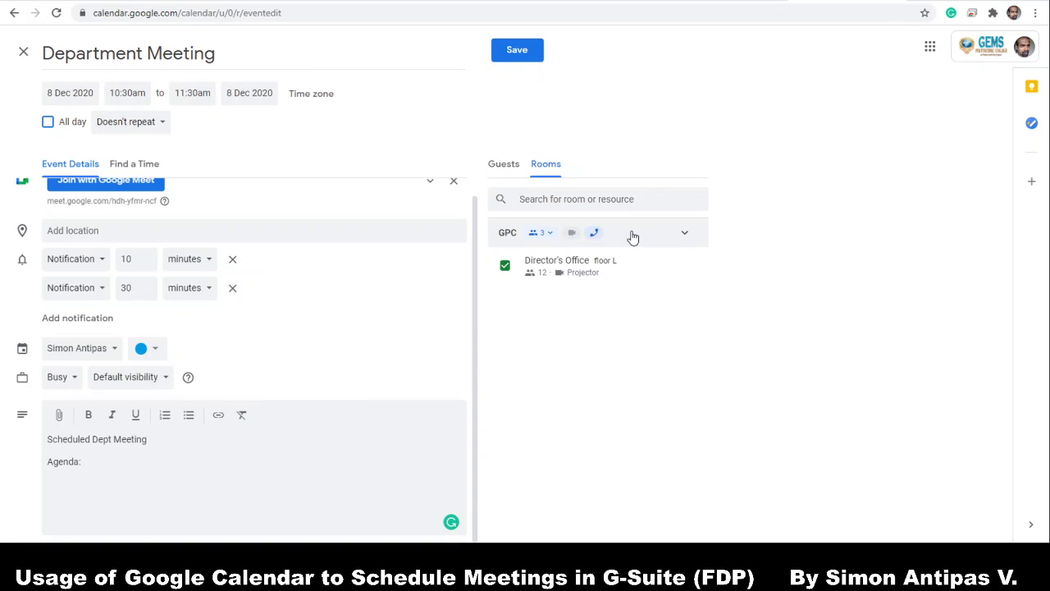
click(684, 236)
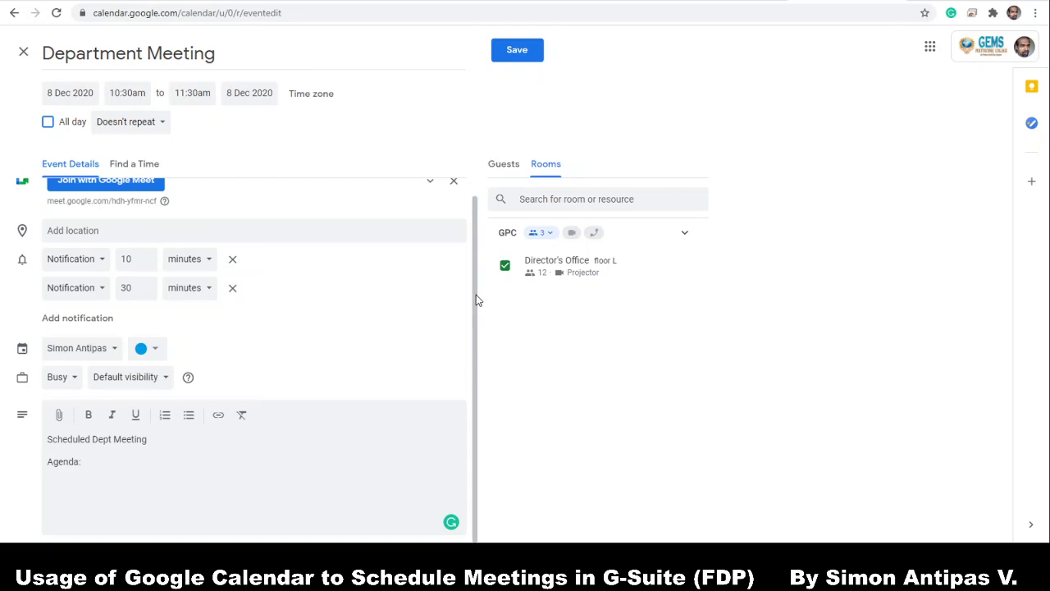
scroll(479, 241, up, 1)
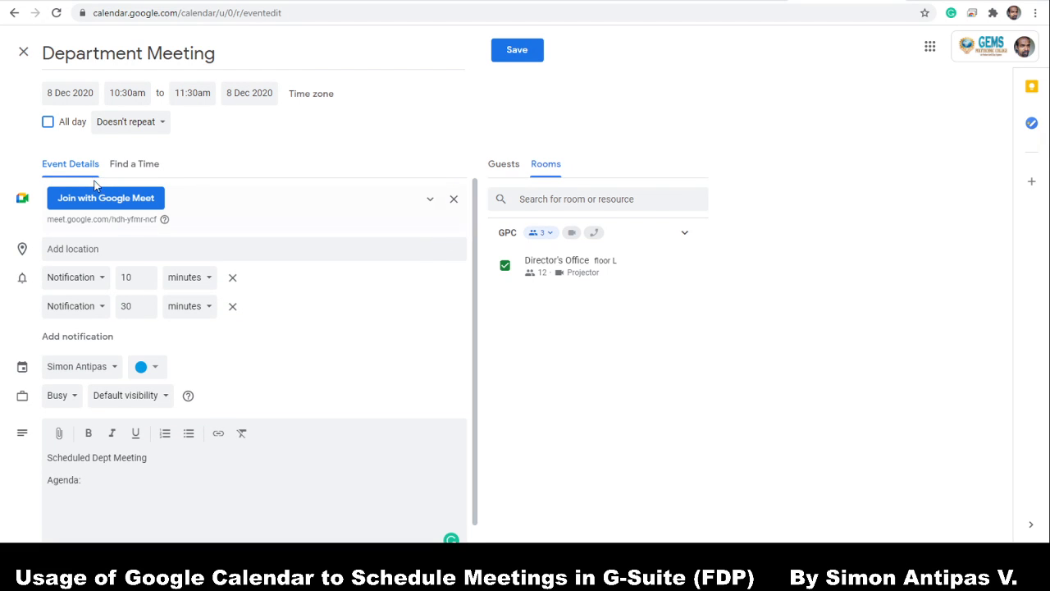
Step: Set the meeting location to GEMS Polytechnic College by searching "gems poly", and bring up the guest list
click(90, 248)
text(gems poly)
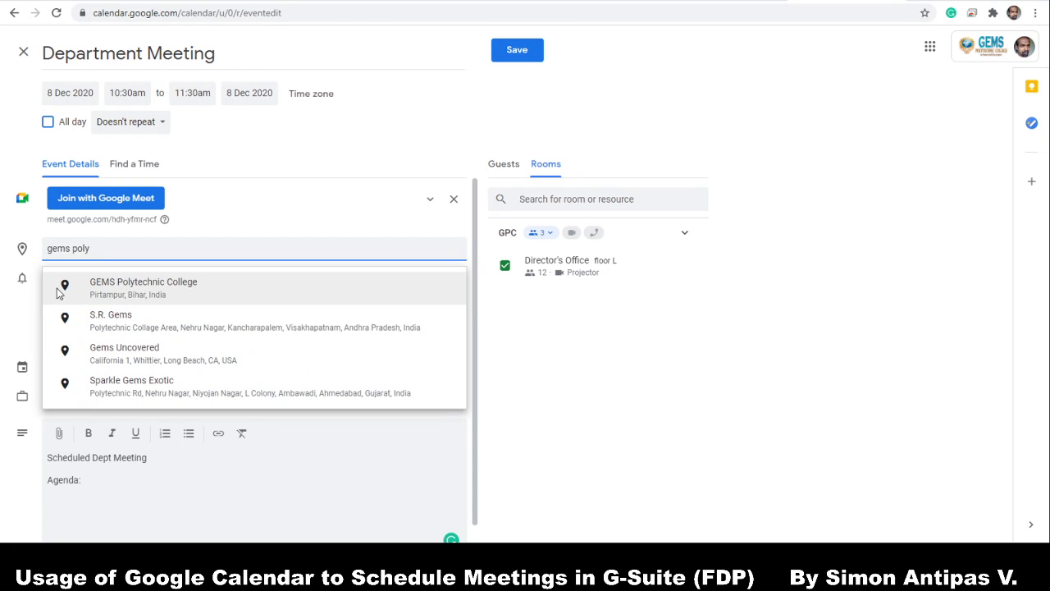
click(119, 297)
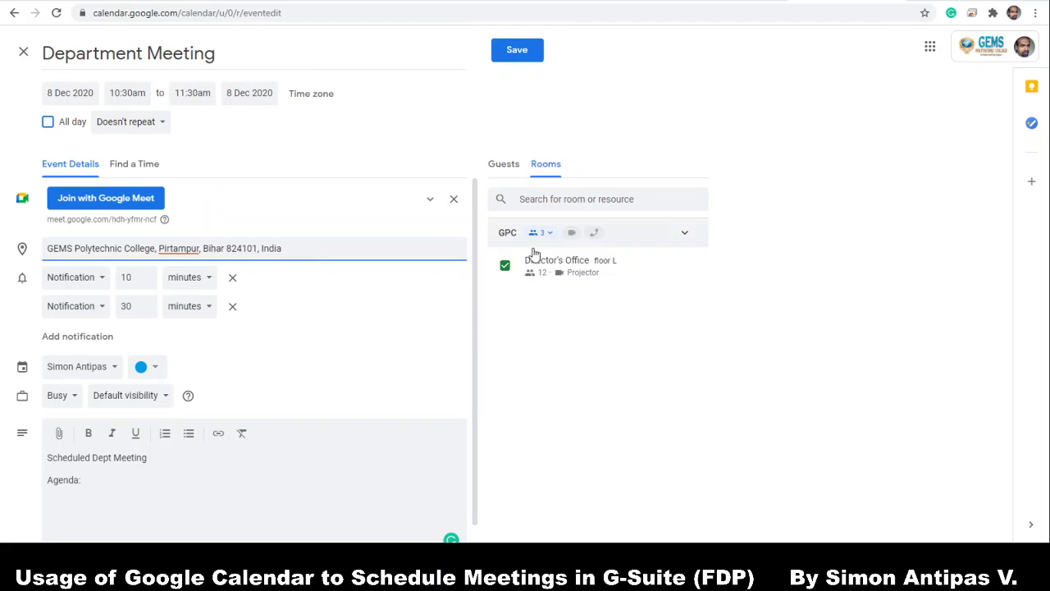
mouse_move(563, 266)
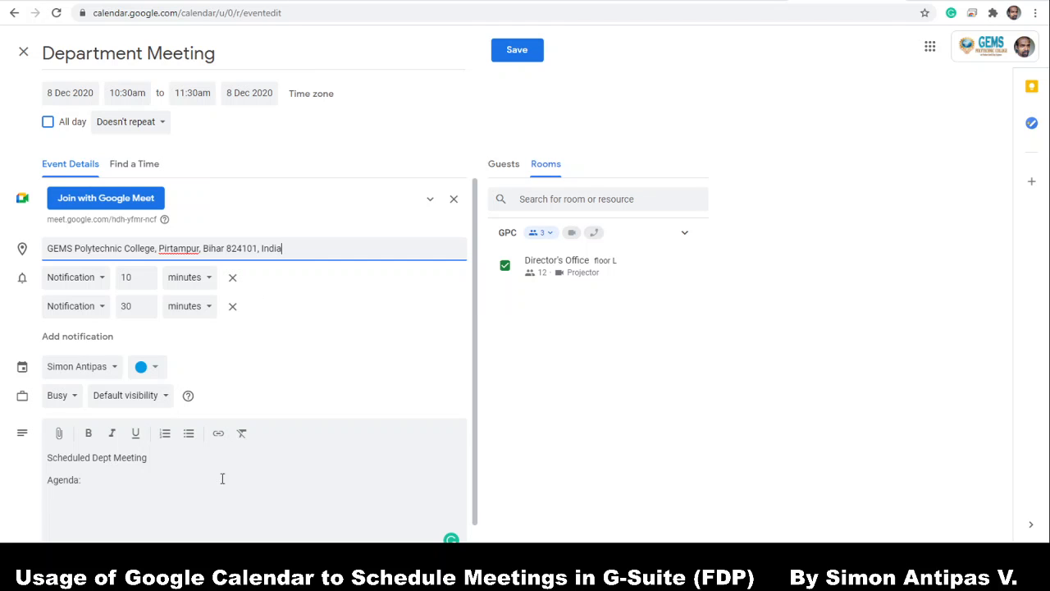
click(136, 495)
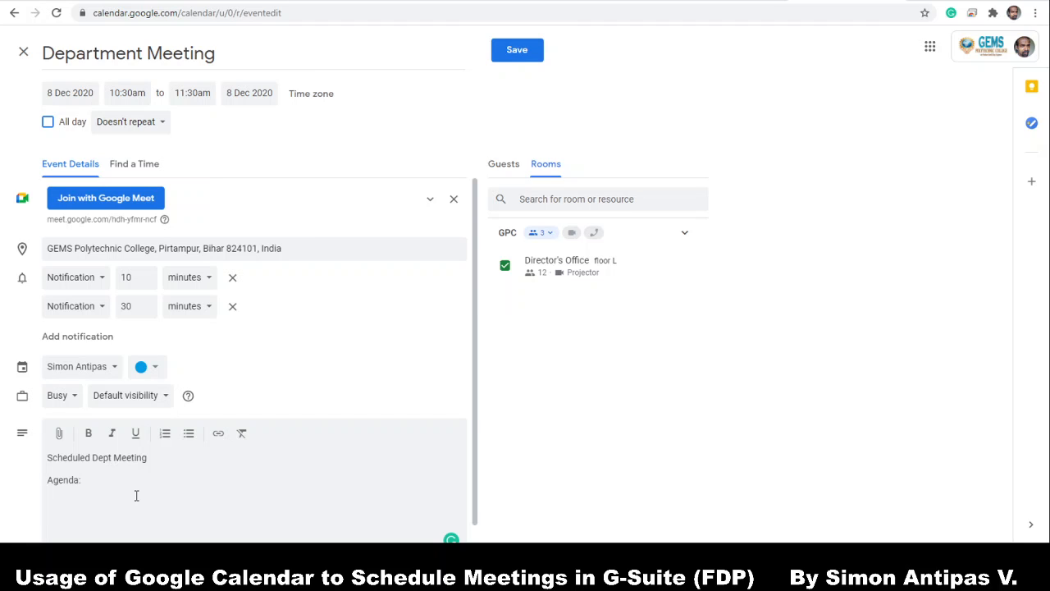
click(506, 168)
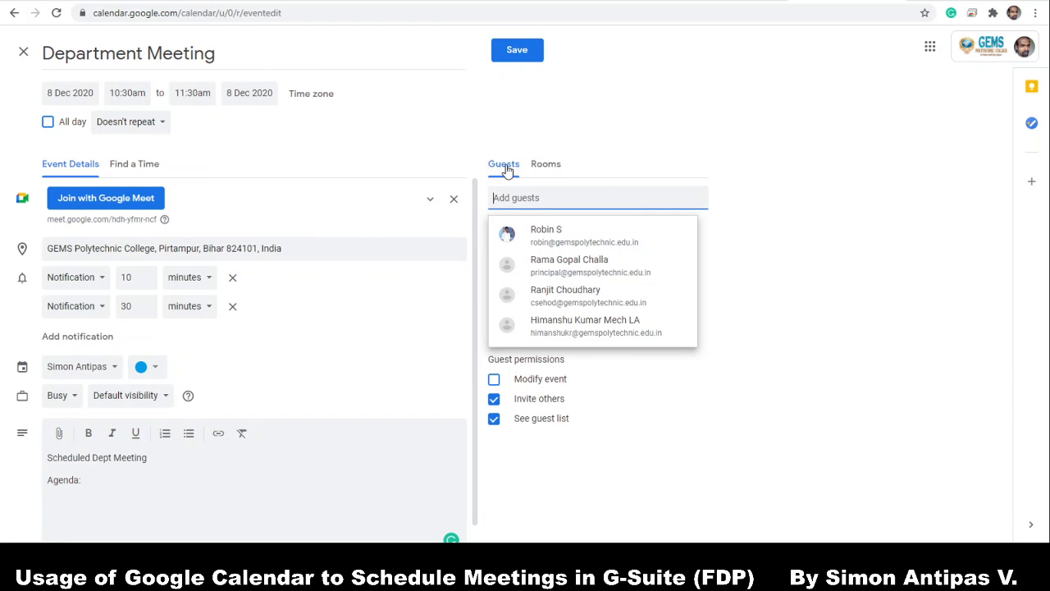
Step: Add a third reminder to the meeting, sent by email 1 day before
click(94, 344)
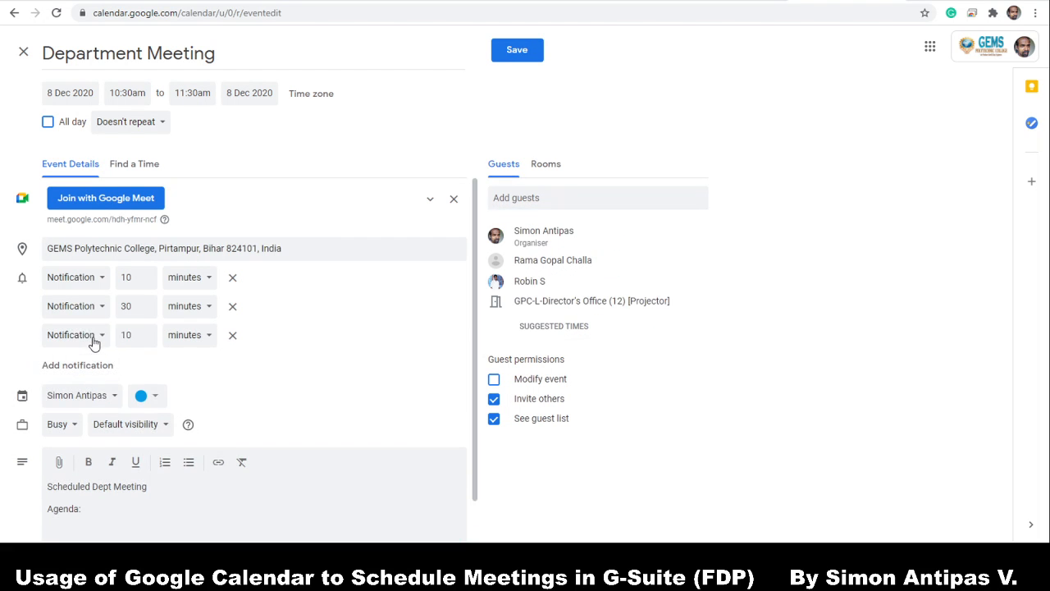
click(232, 335)
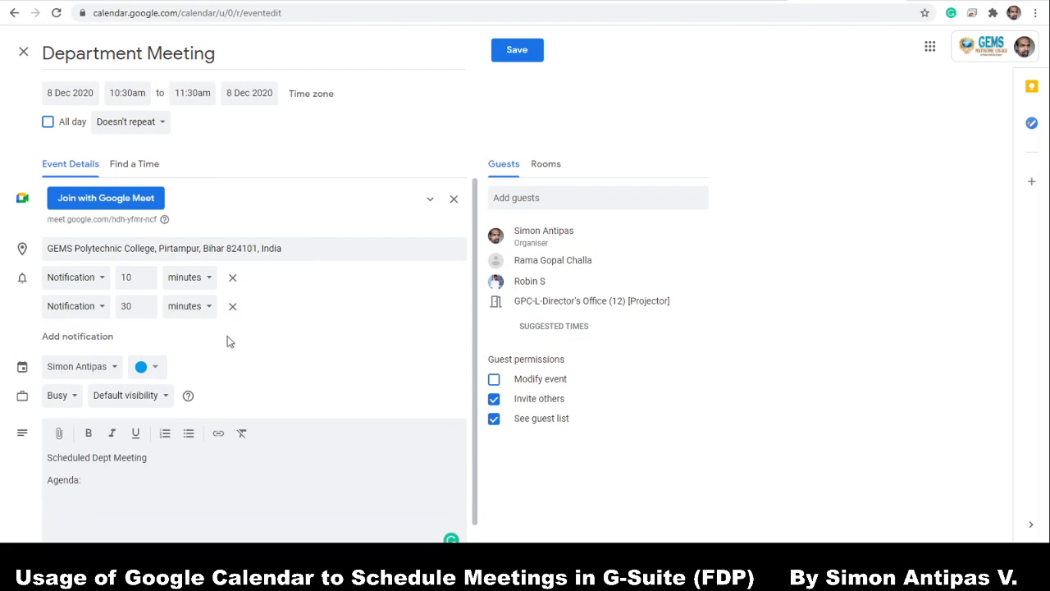
click(105, 338)
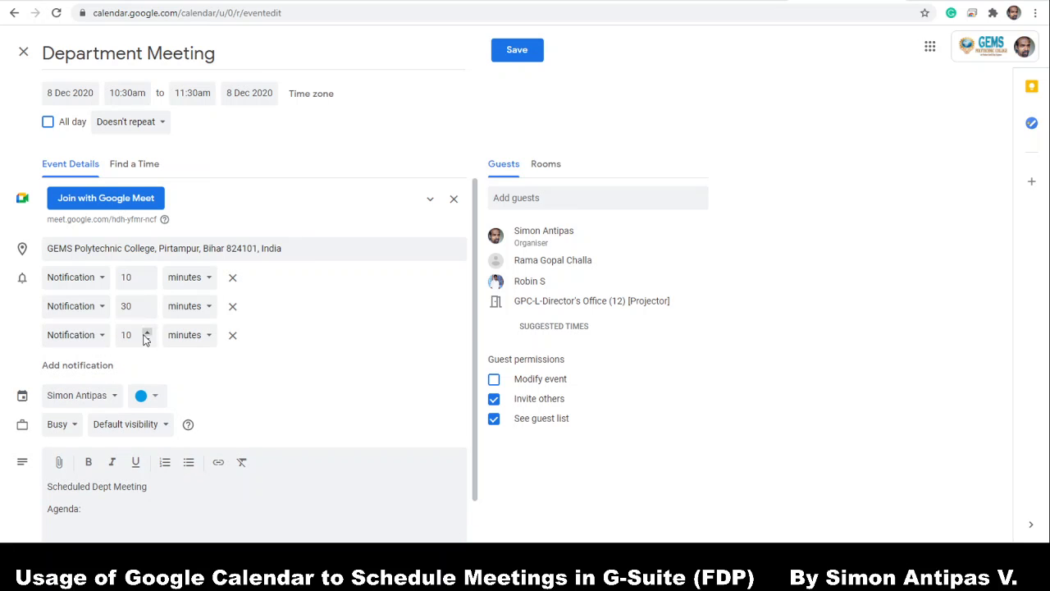
click(92, 337)
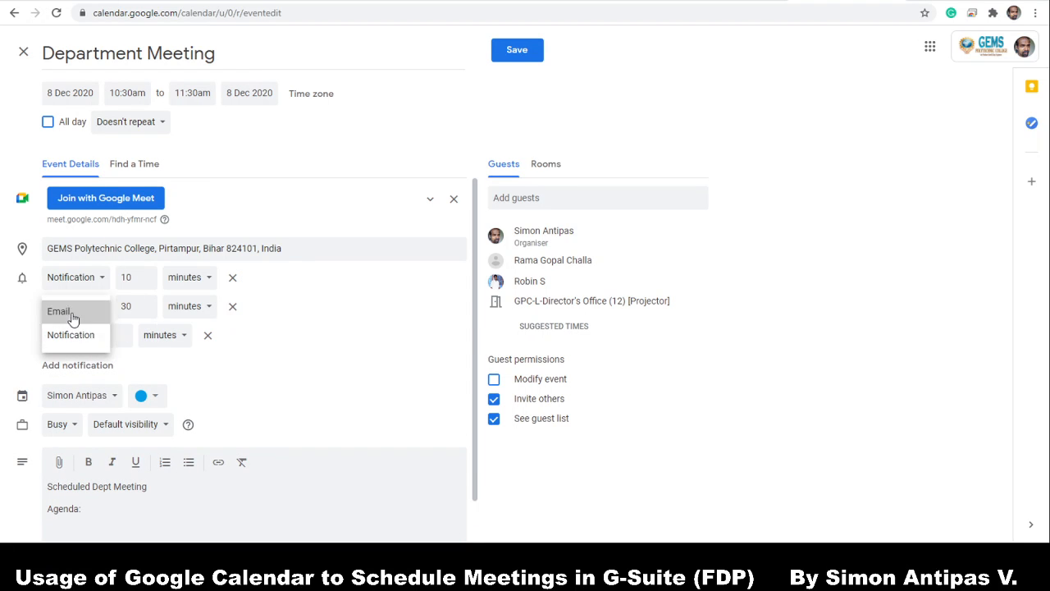
click(73, 317)
click(120, 337)
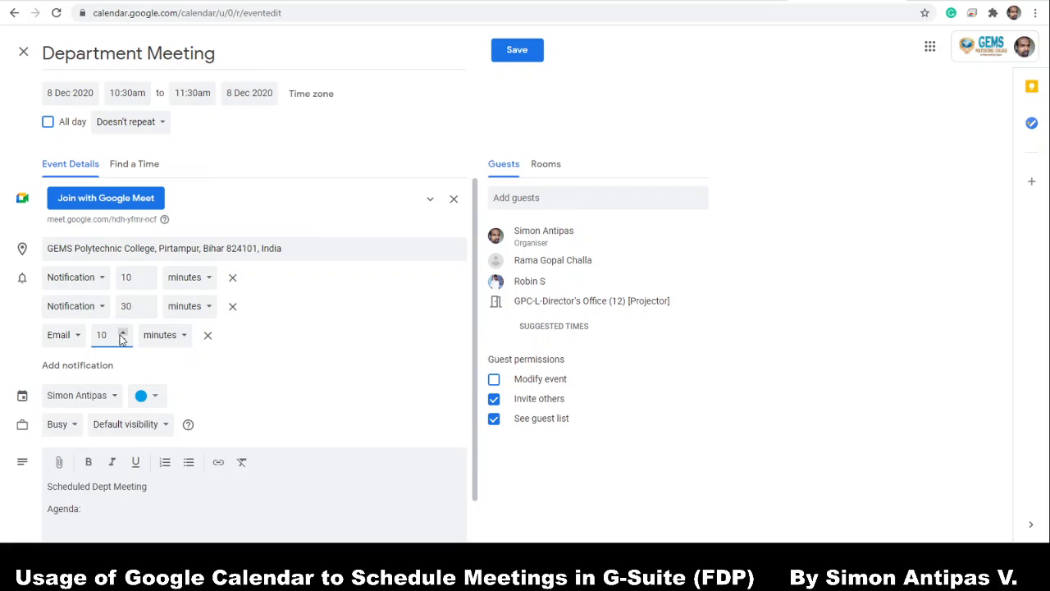
key(BackSpace)
click(170, 342)
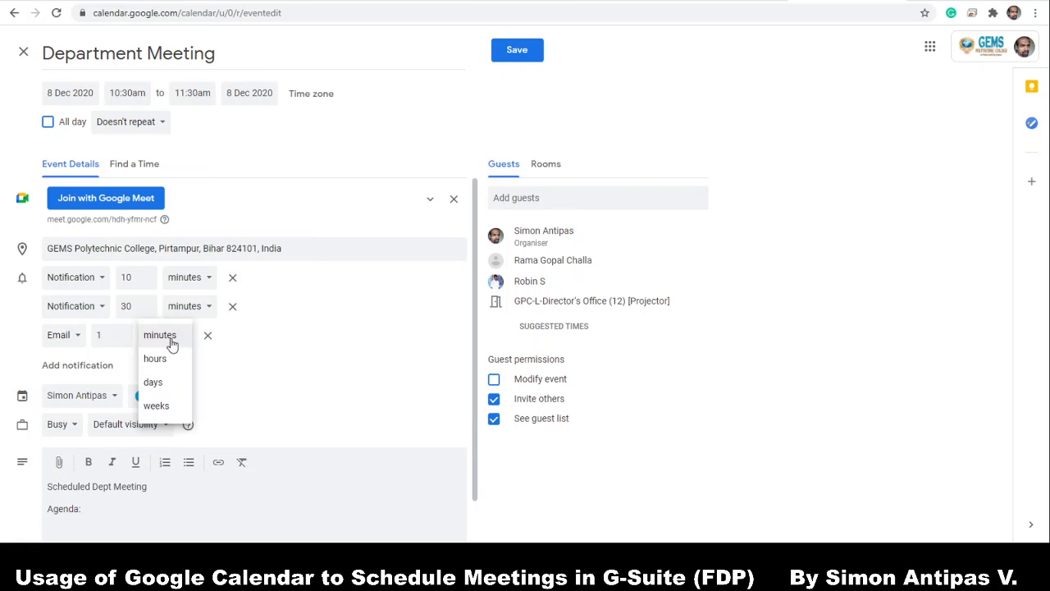
click(155, 384)
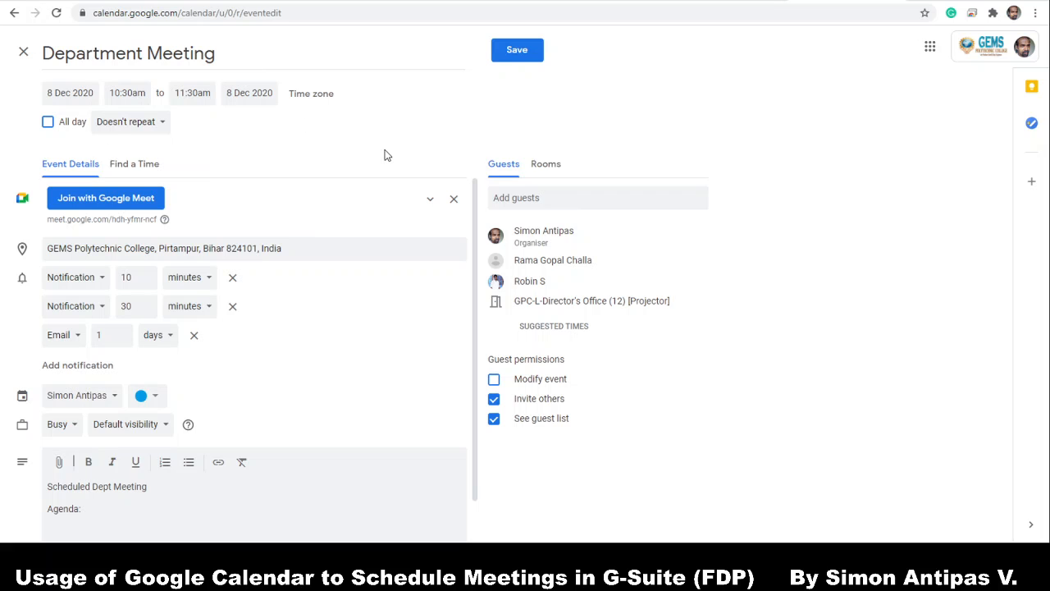
Step: View the invitation options for saving the Department Meeting, cancel the save and discard the unsaved event
click(517, 51)
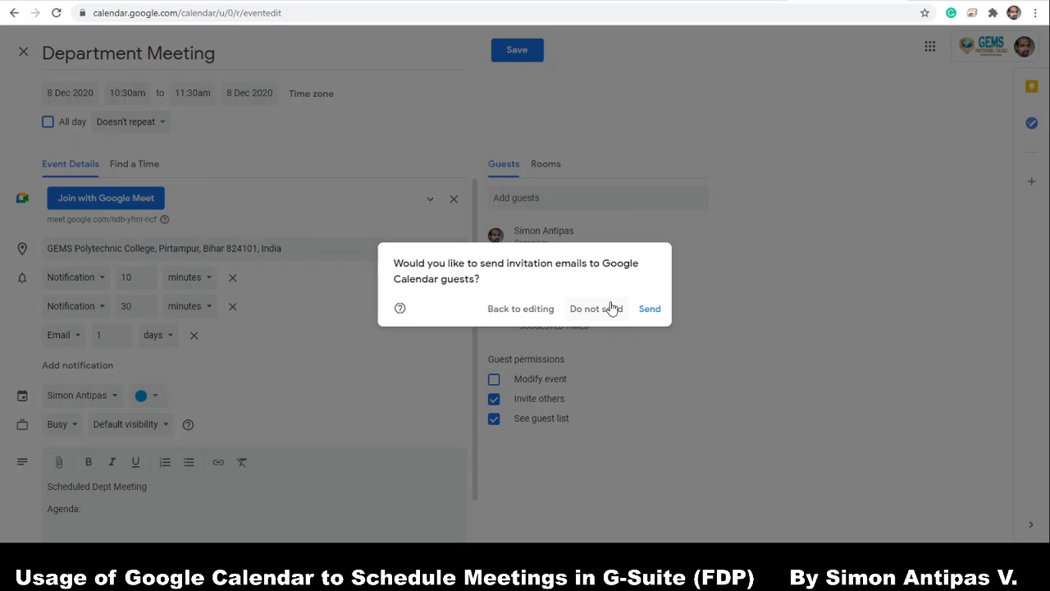
click(396, 142)
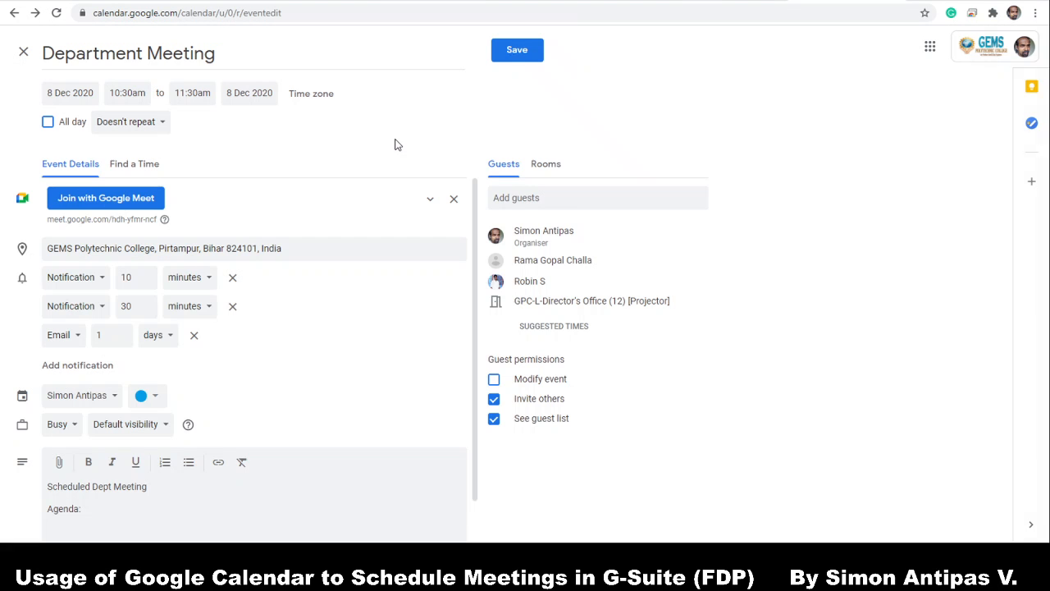
click(23, 54)
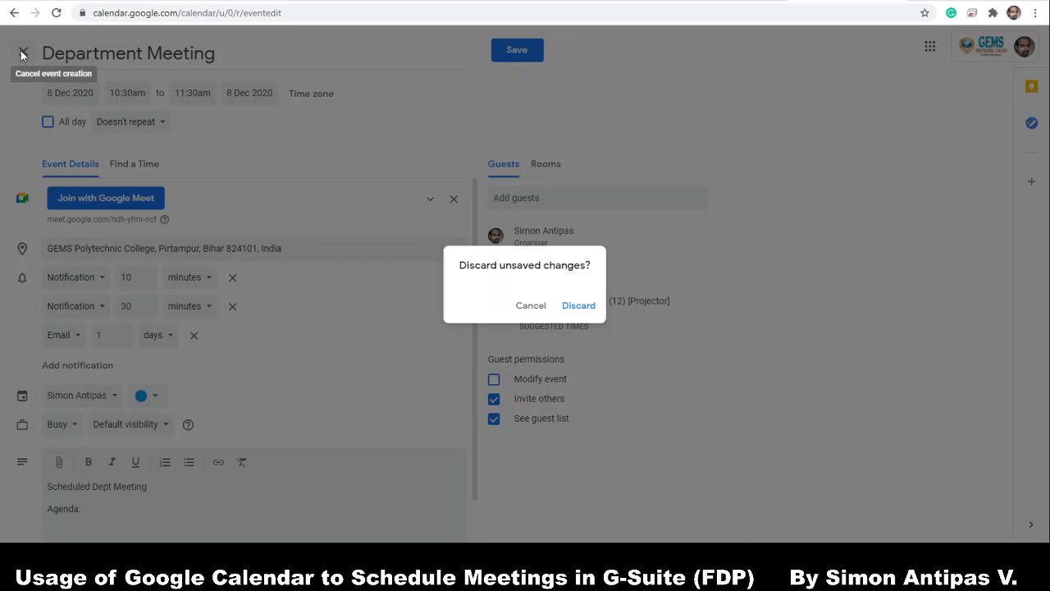
click(579, 306)
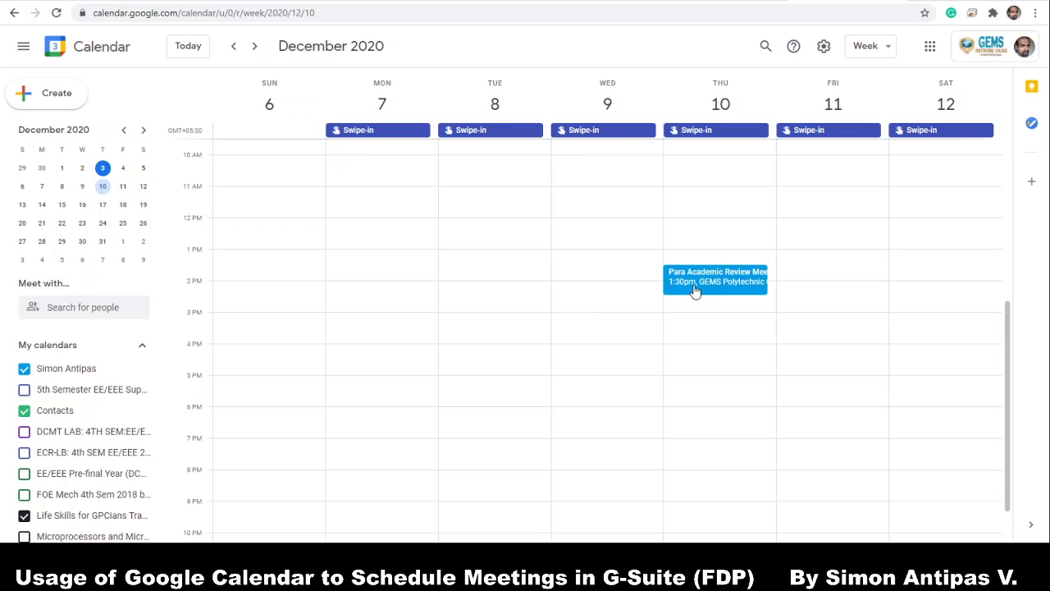
Step: Open the Para Academic Review Meeting on Thursday, 10 December for editing and check its guests' and room's availability
click(707, 284)
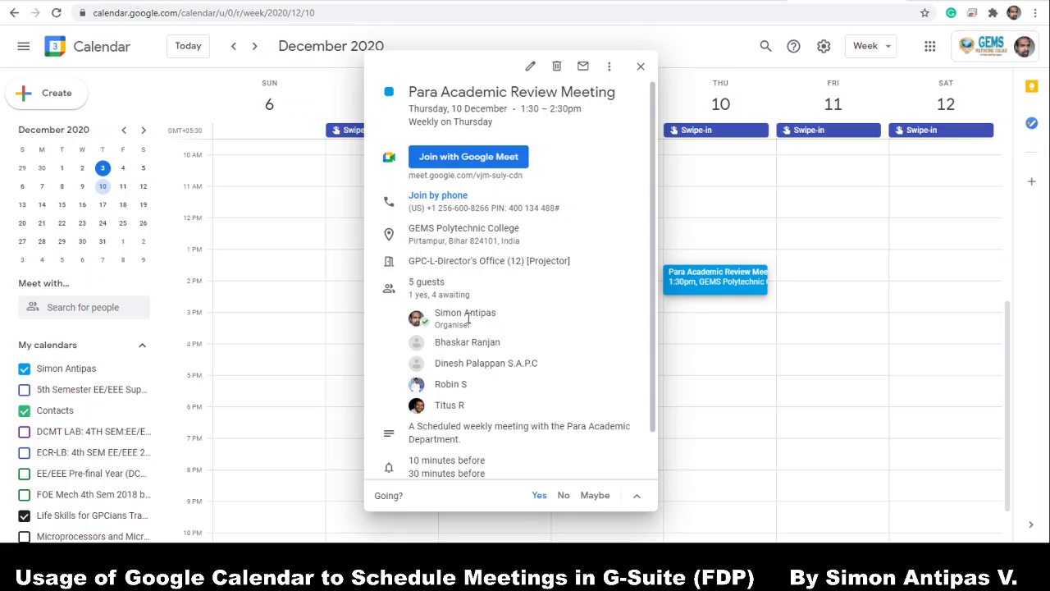
mouse_move(466, 319)
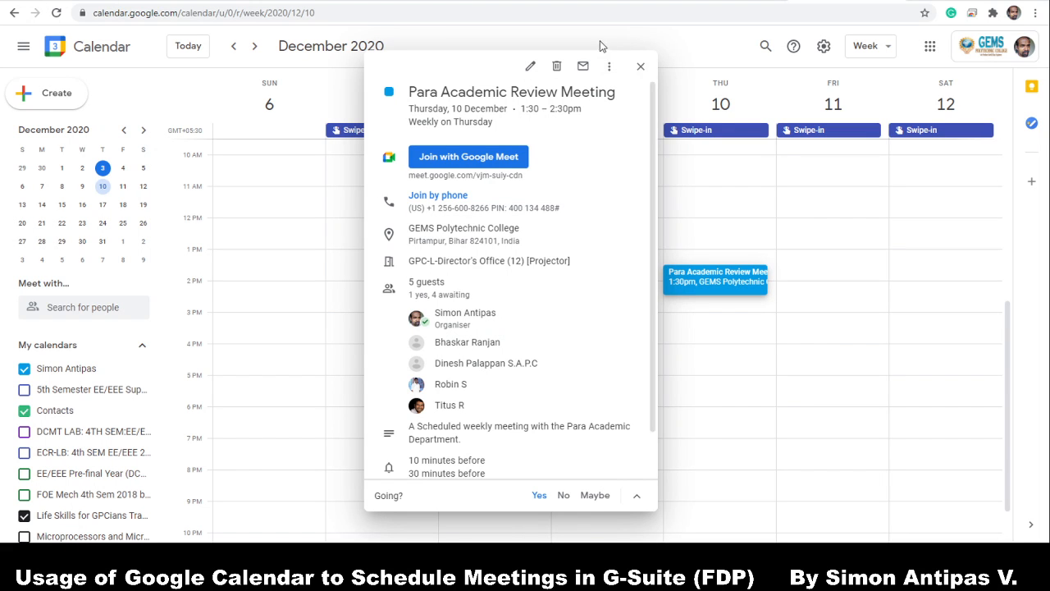
click(530, 67)
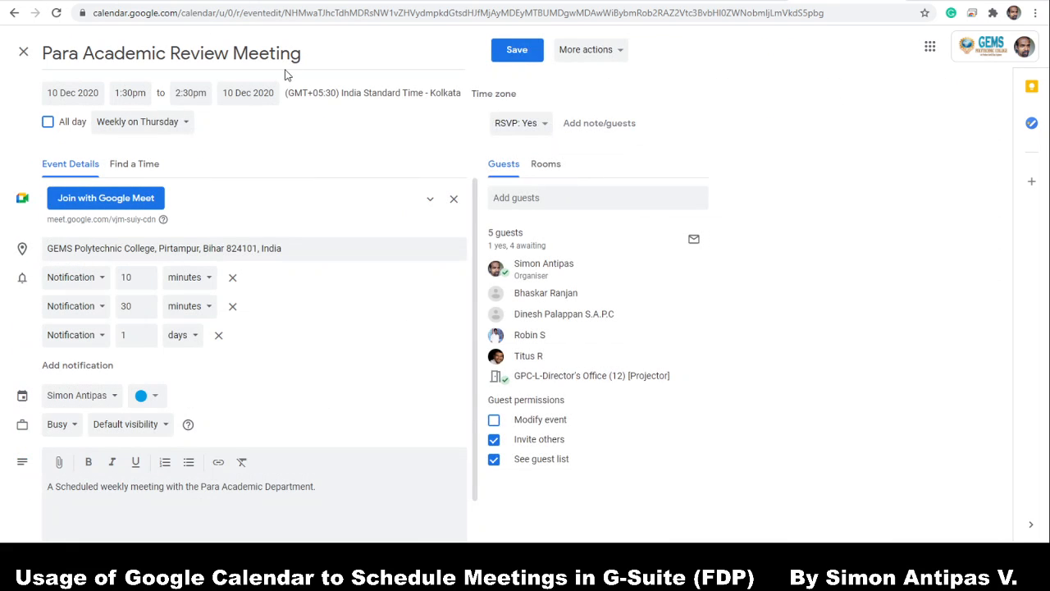
click(128, 167)
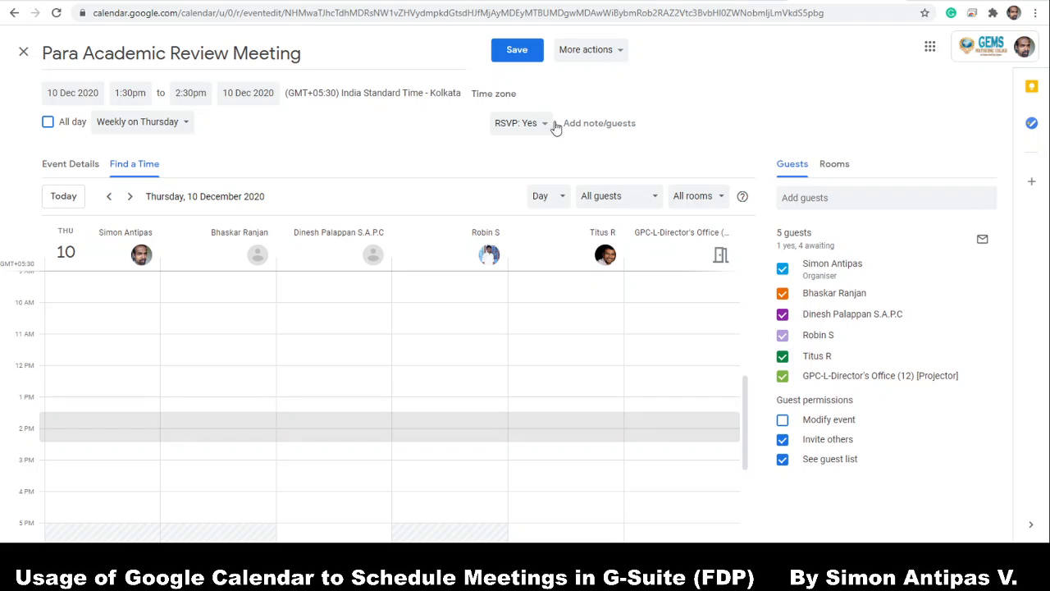
click(71, 168)
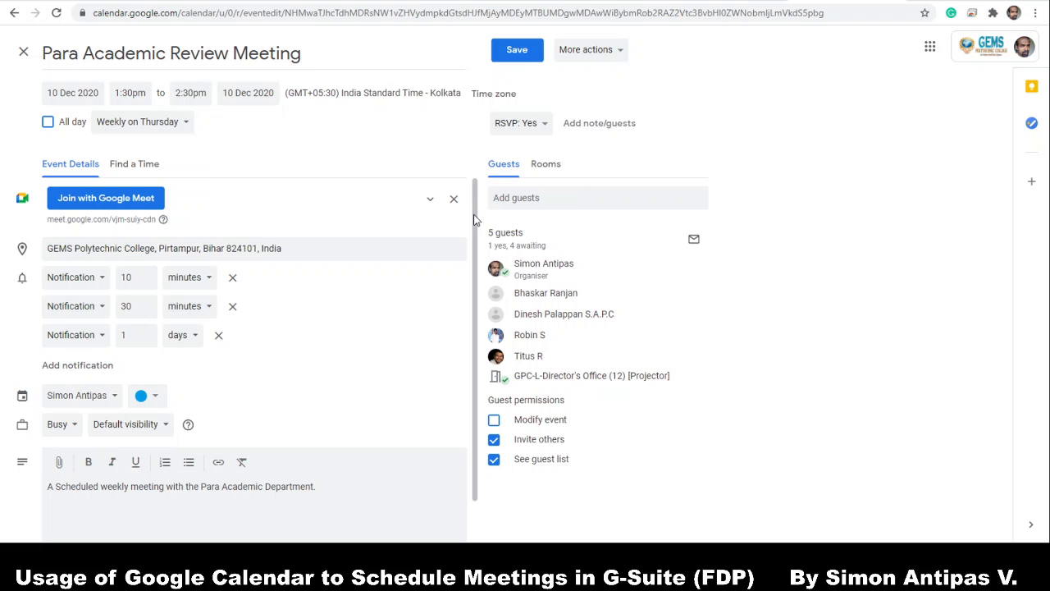
Step: Examine the Para Academic Review Meeting's note and additional guests form, further event actions and guest suggestions without changing anything
click(600, 124)
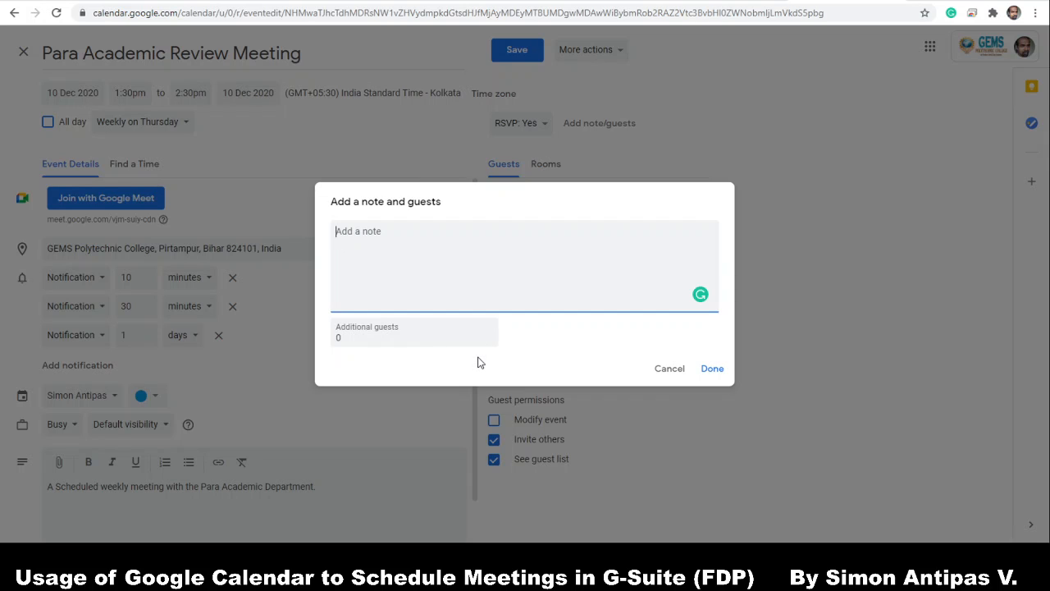
click(670, 370)
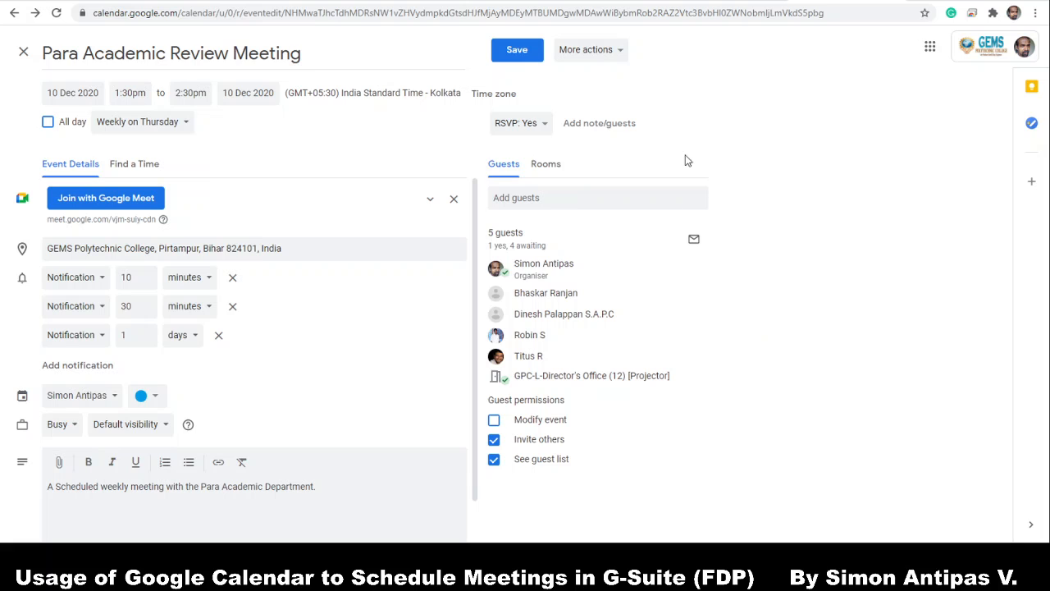
click(619, 51)
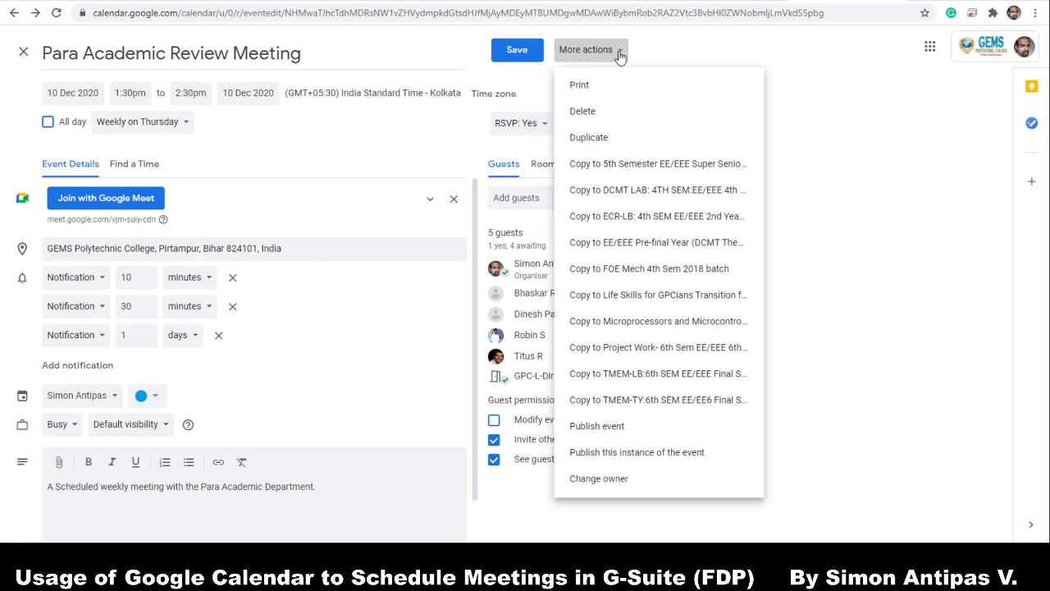
click(820, 112)
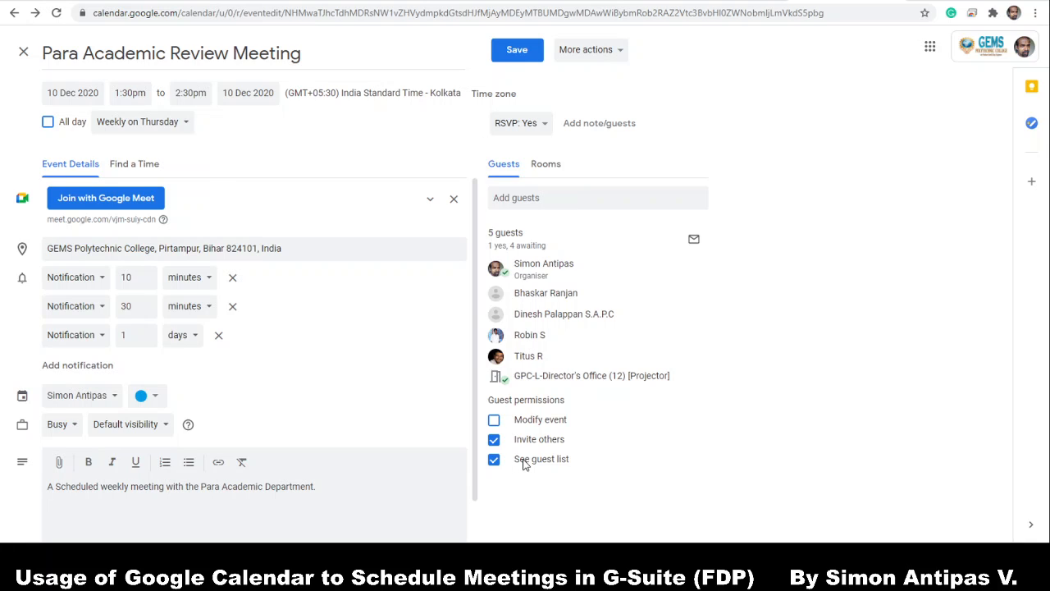
click(553, 198)
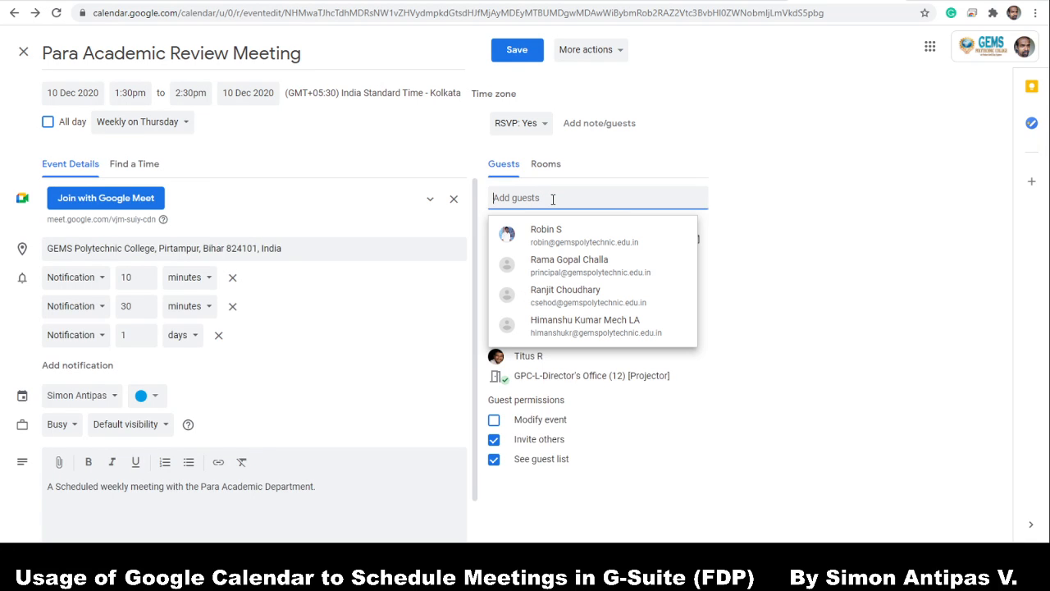
click(758, 248)
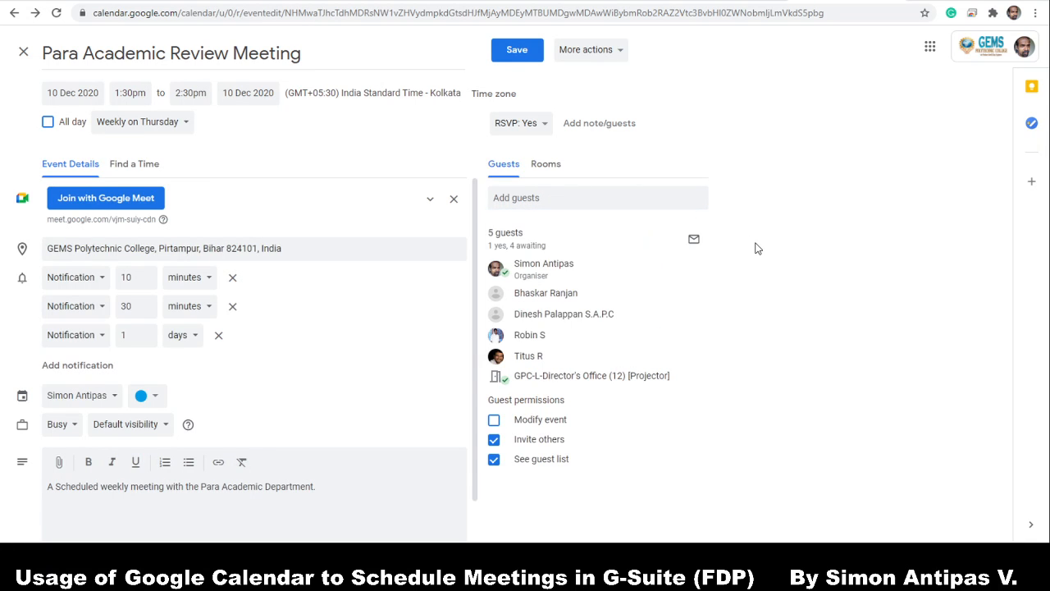